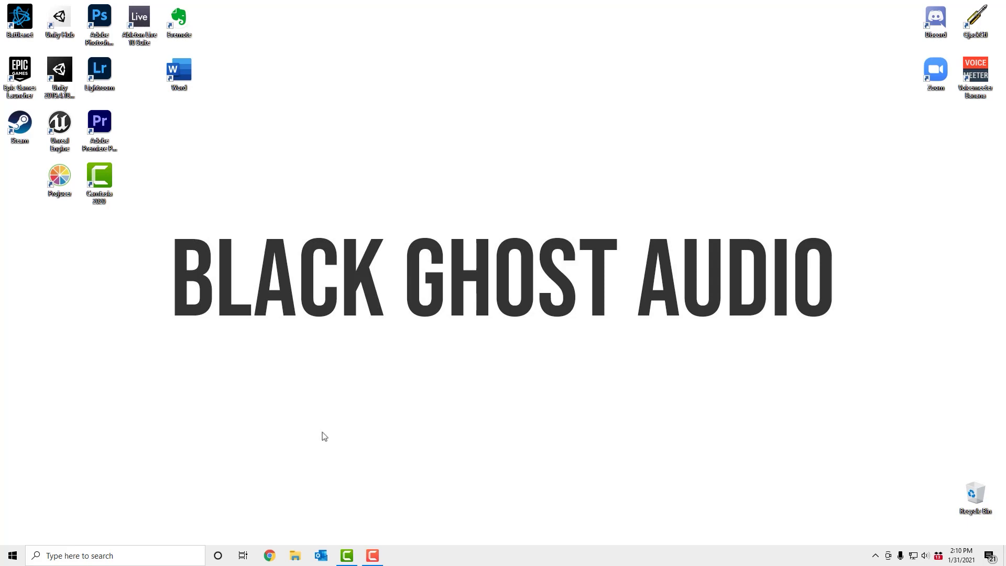
- Open the Sound settings via Control Panel's Hardware and Sound
click(13, 557)
text(con)
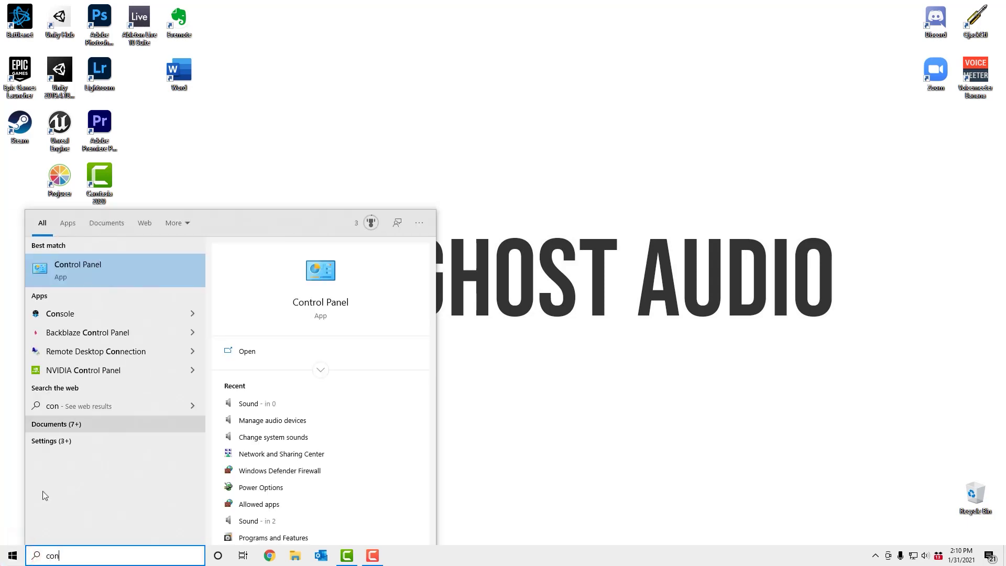
click(138, 269)
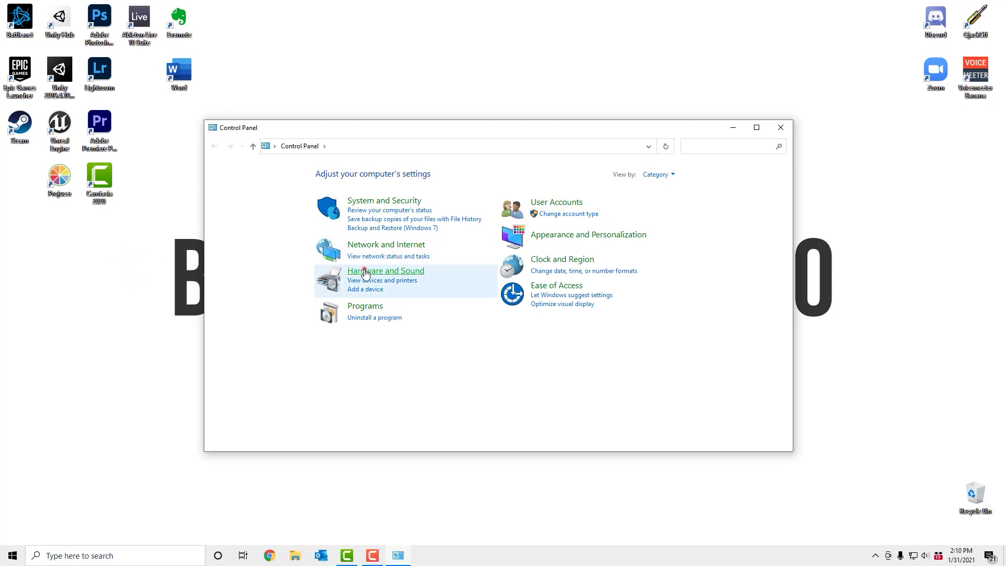
click(364, 271)
click(362, 232)
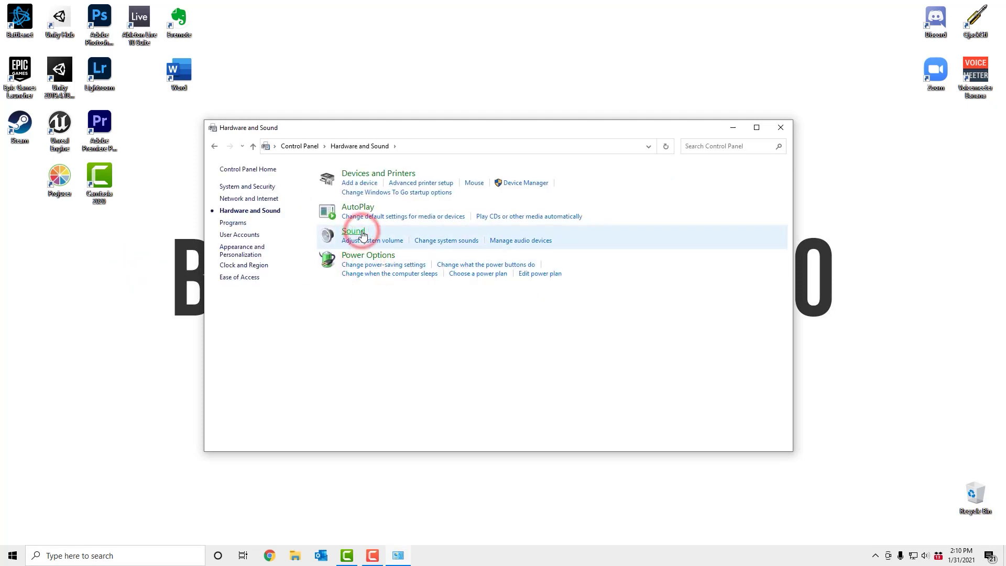
- Make Speakers (Universal Audio Thunderbolt) the default playback device and close the windows
drag(280, 192, 280, 247)
click(229, 206)
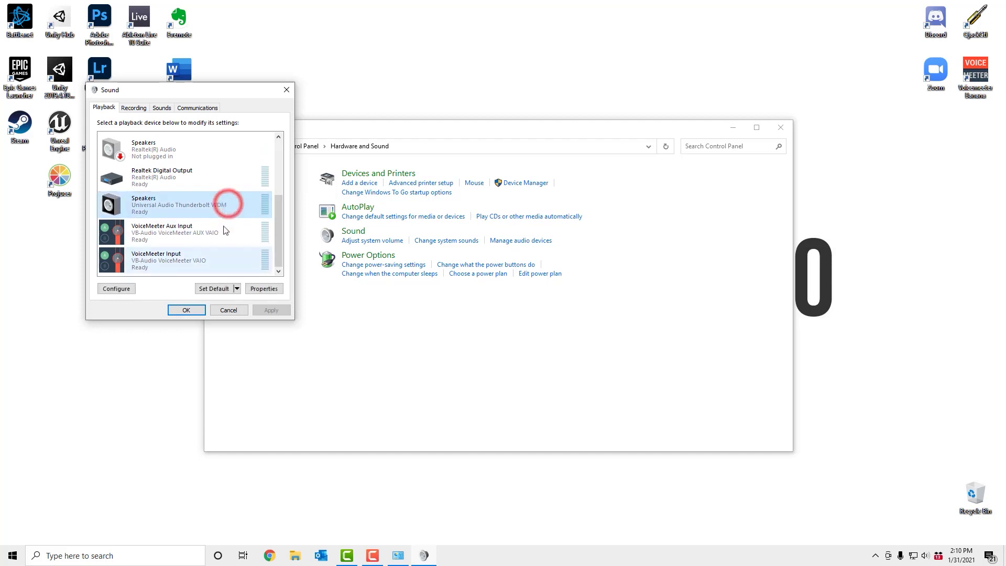
click(211, 288)
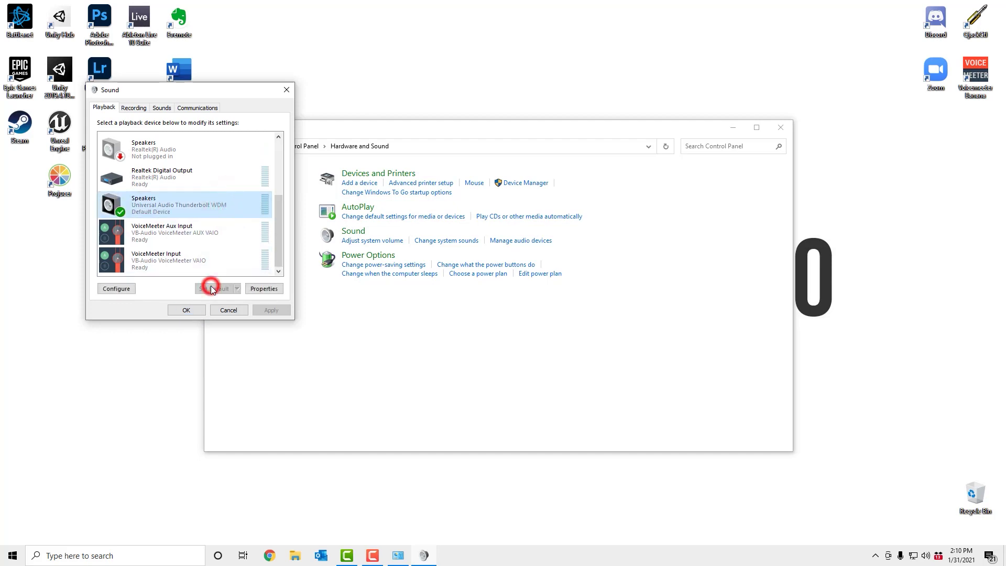
click(200, 309)
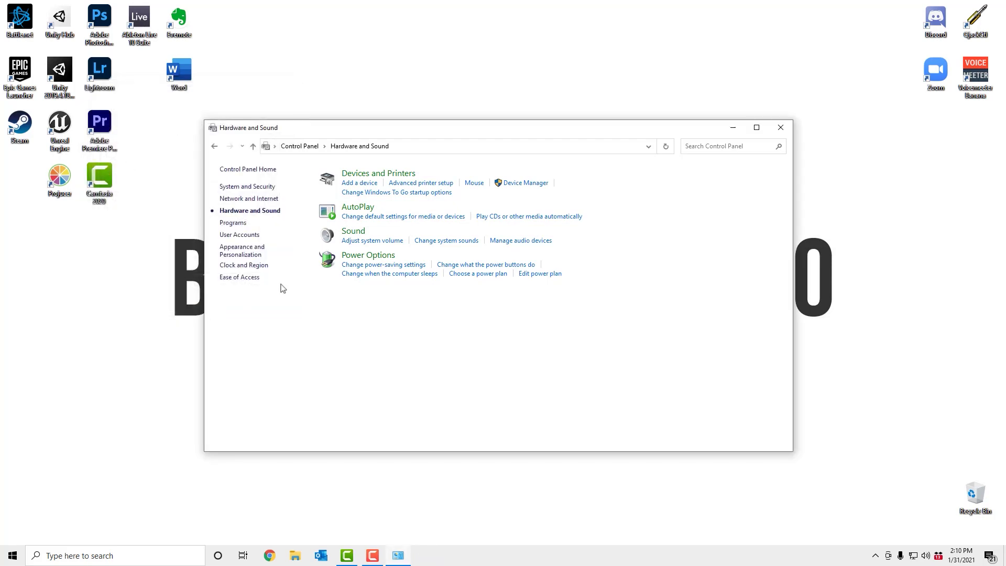
click(781, 128)
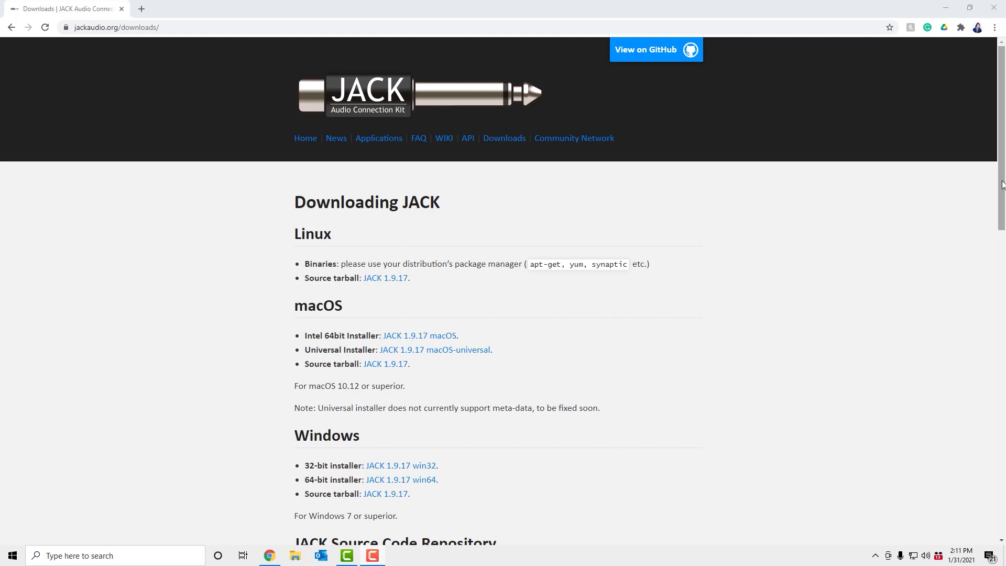
- Scroll the JACK downloads page to the Windows 1.9.17 installer links
drag(996, 186, 994, 254)
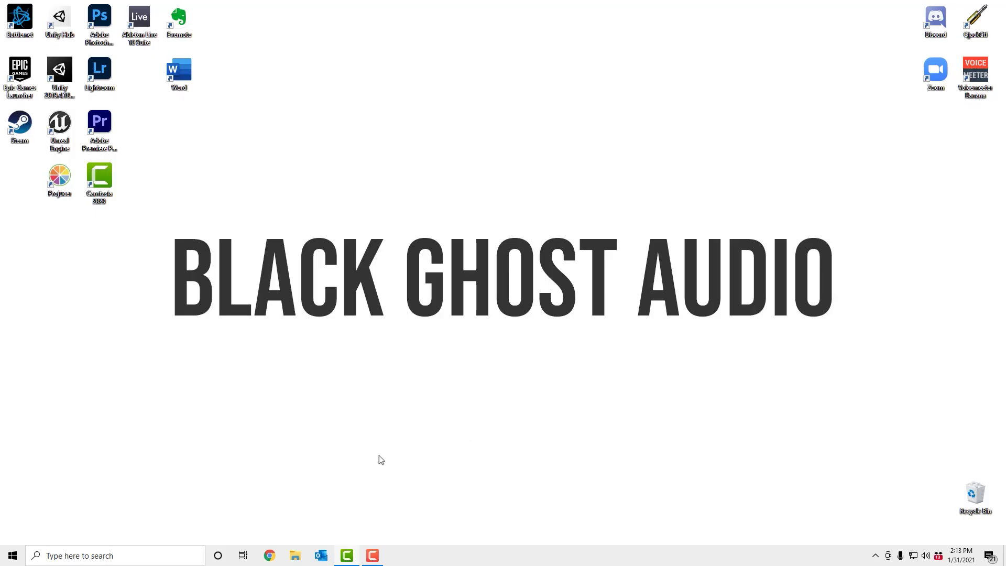
click(11, 555)
text(qjack)
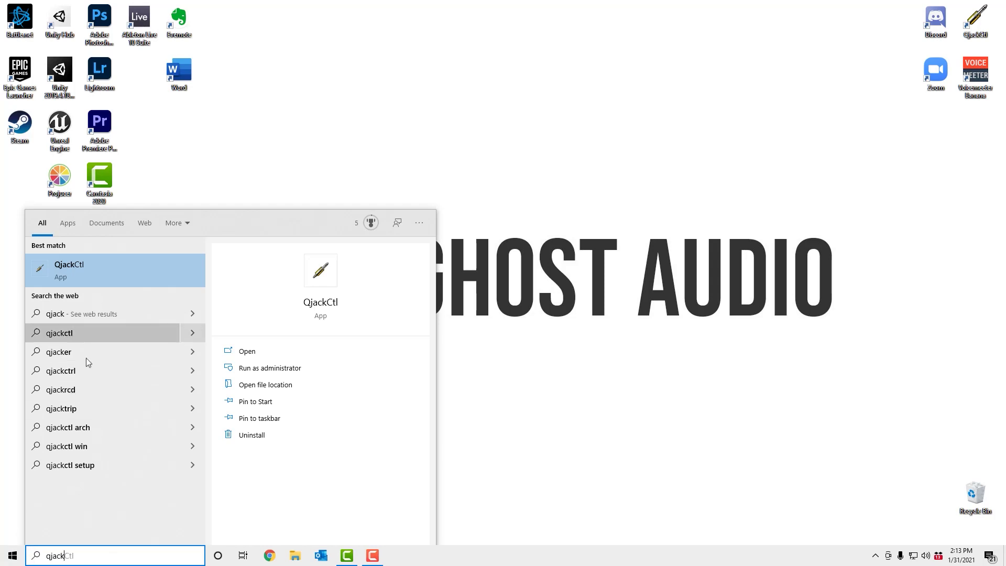
click(122, 266)
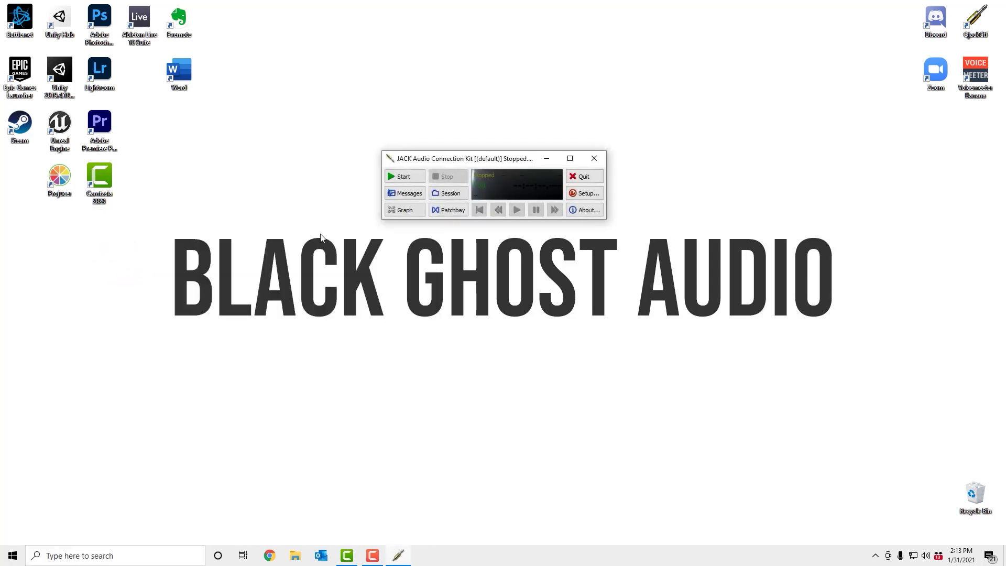
click(579, 194)
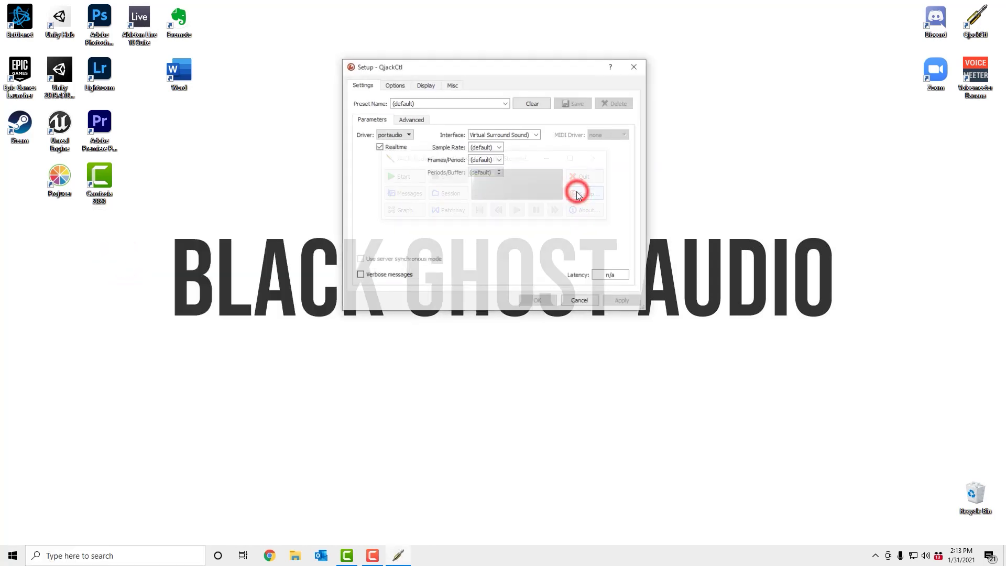
click(538, 135)
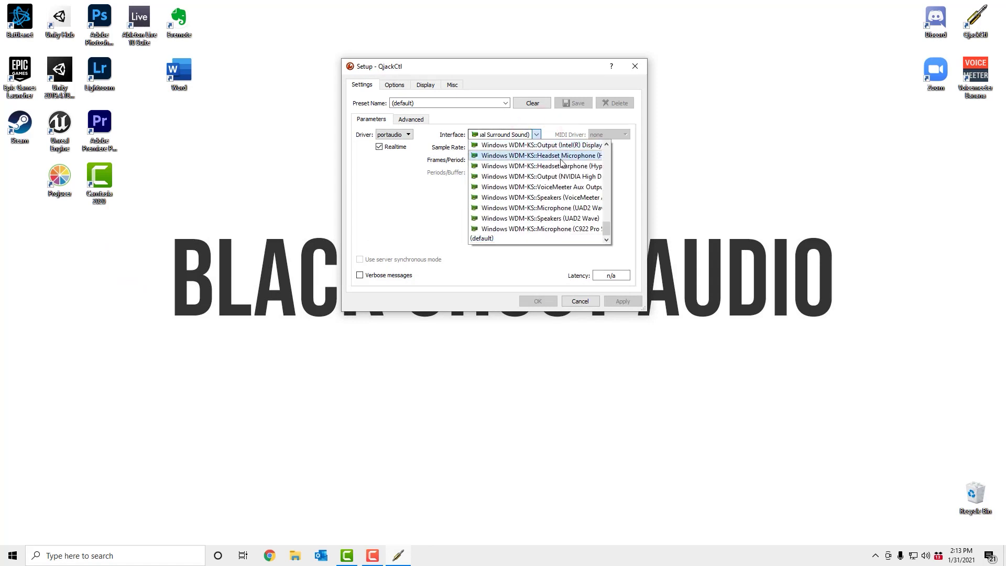
drag(608, 232, 607, 193)
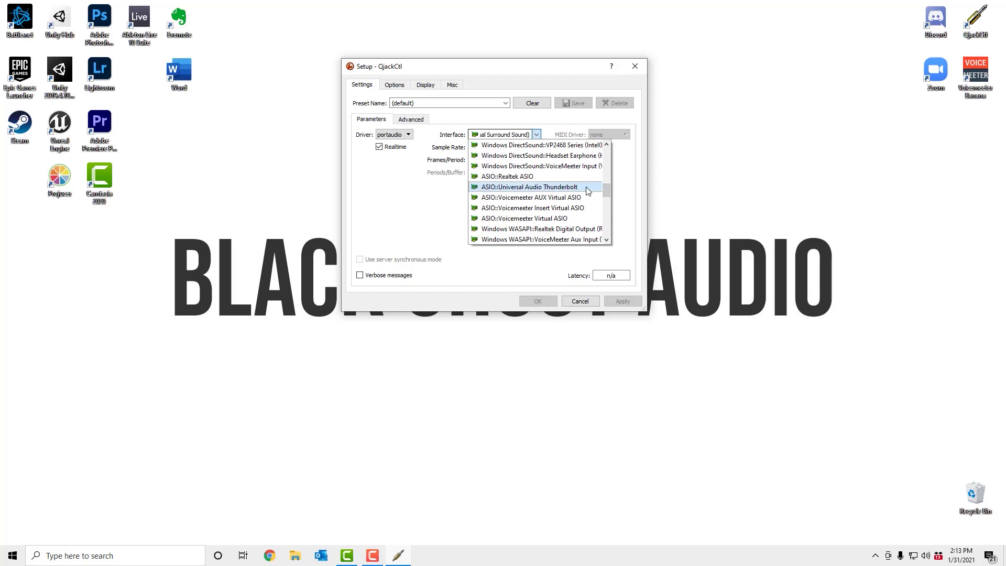
click(587, 190)
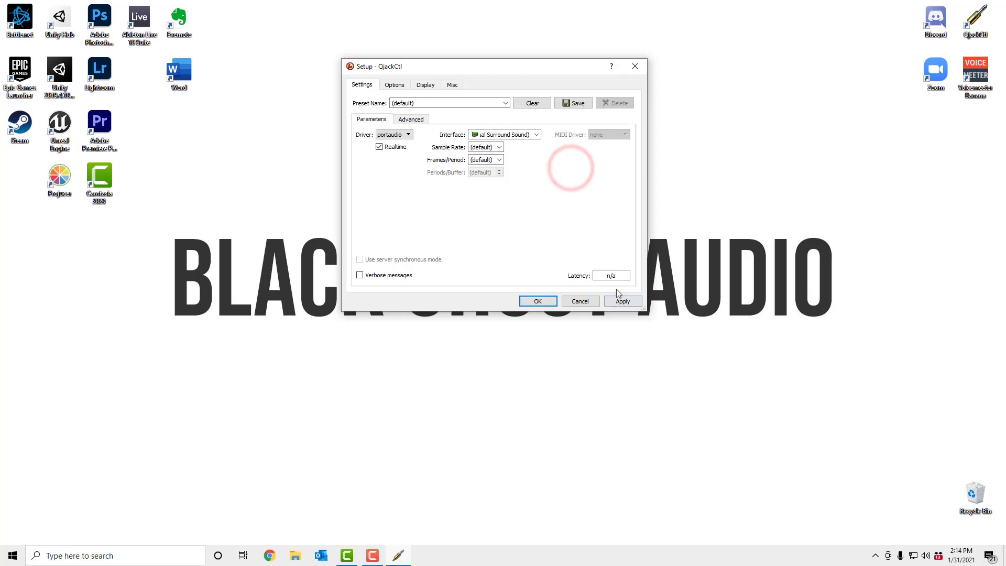
click(623, 301)
click(576, 302)
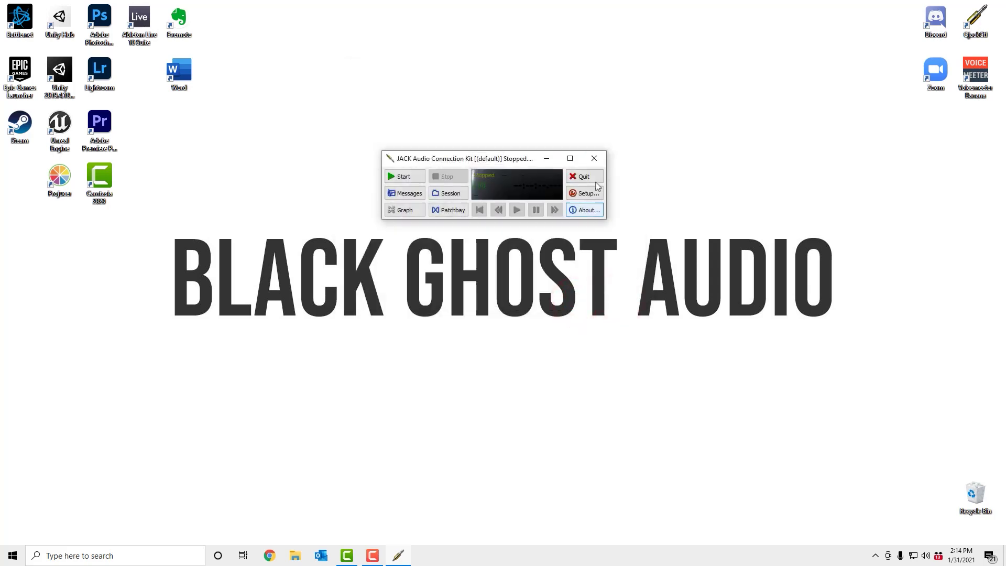
click(594, 158)
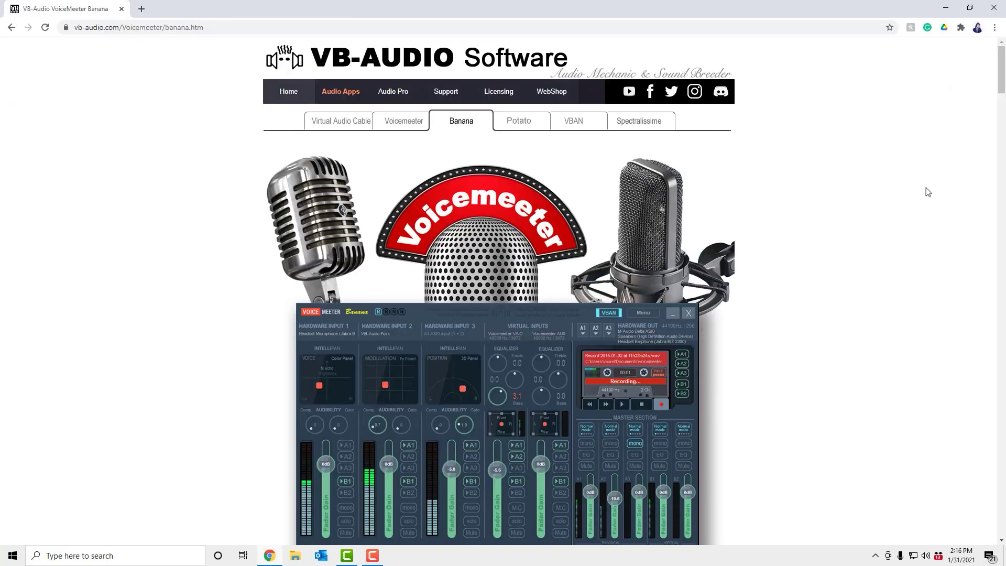
- Download VoicemeeterSetup_v2054.zip from the Voicemeeter Banana page
drag(1003, 78, 997, 119)
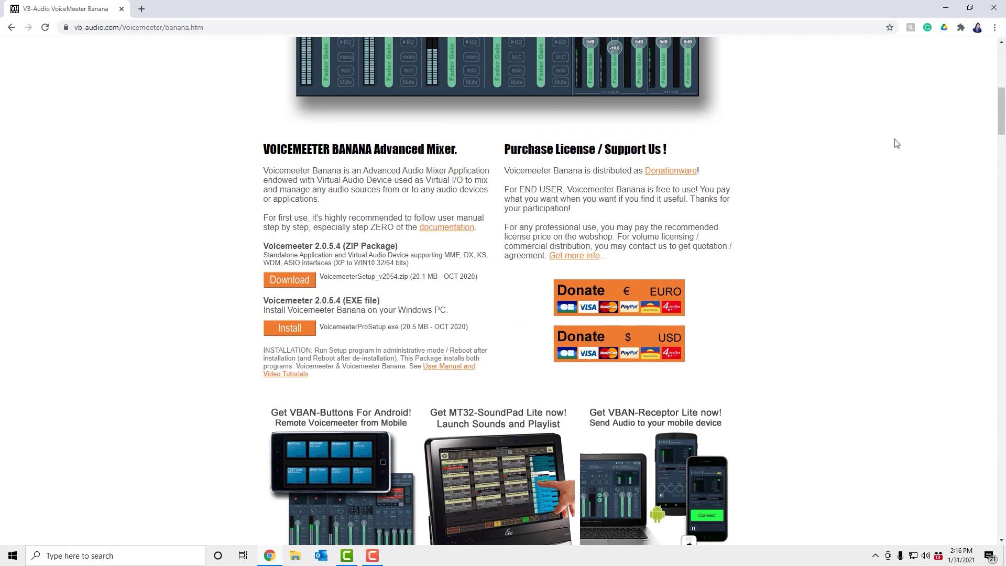
click(288, 282)
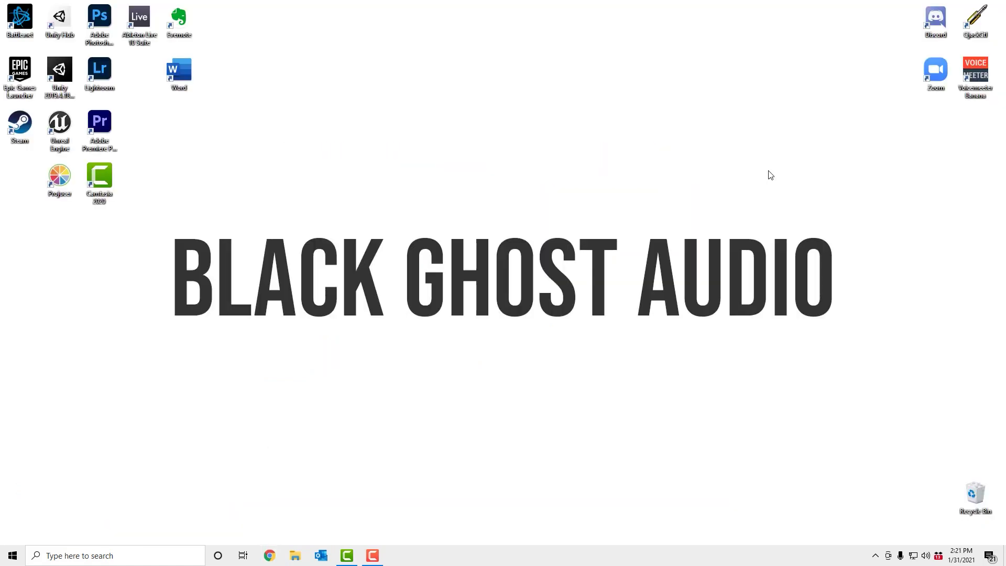
- Start the JACK server in QjackCtl, minimise it, and launch Voicemeeter Banana
double_click(975, 34)
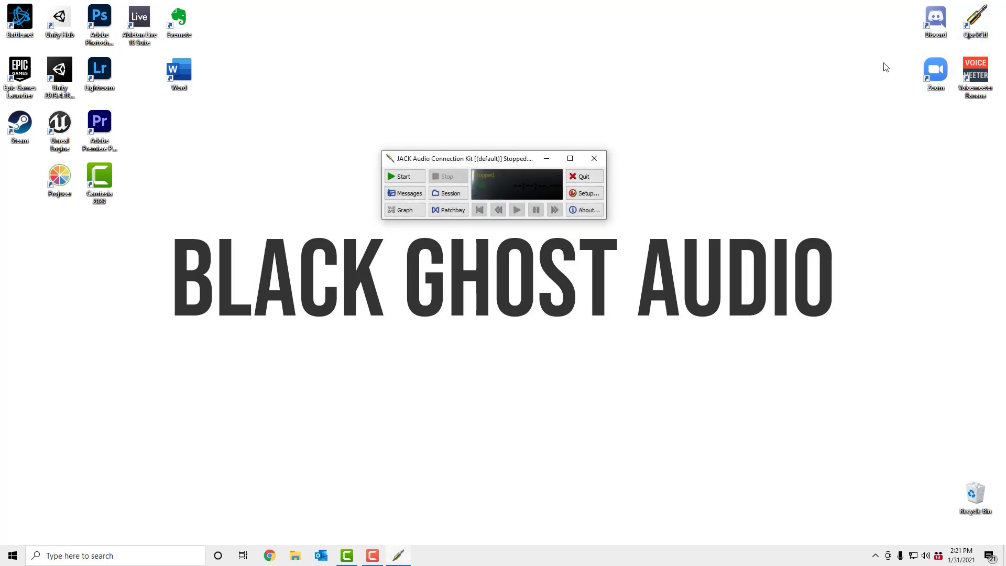
click(413, 176)
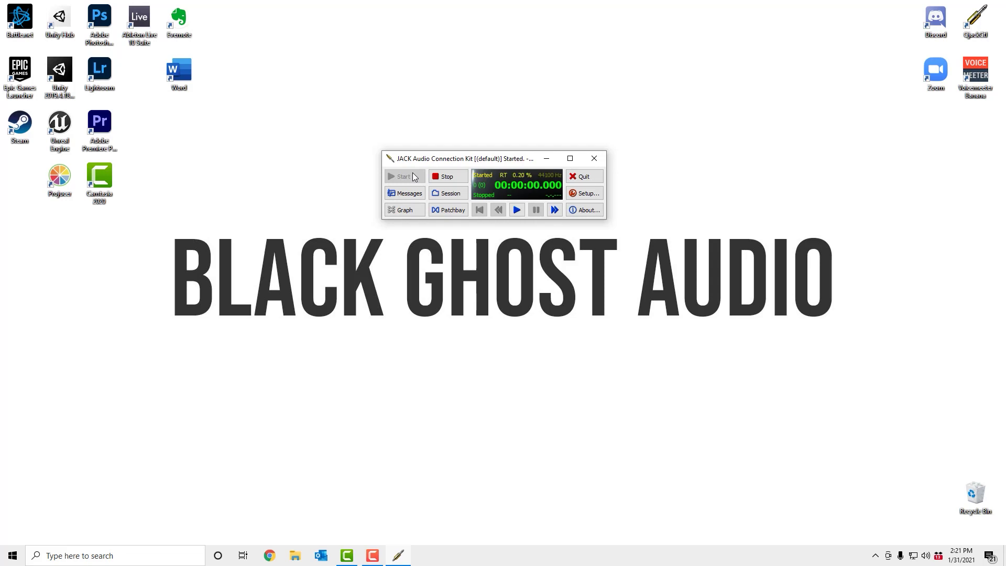
click(547, 159)
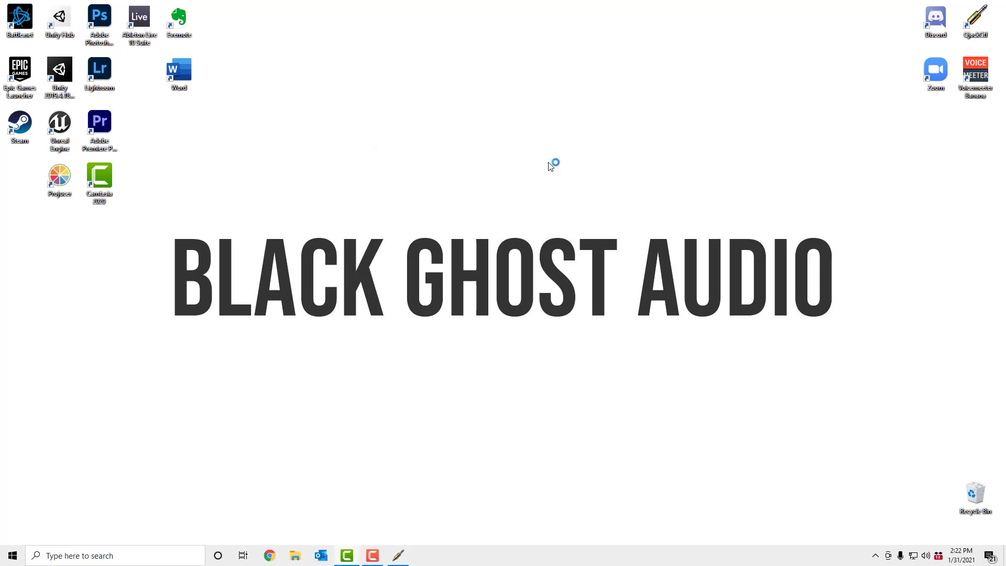
double_click(975, 73)
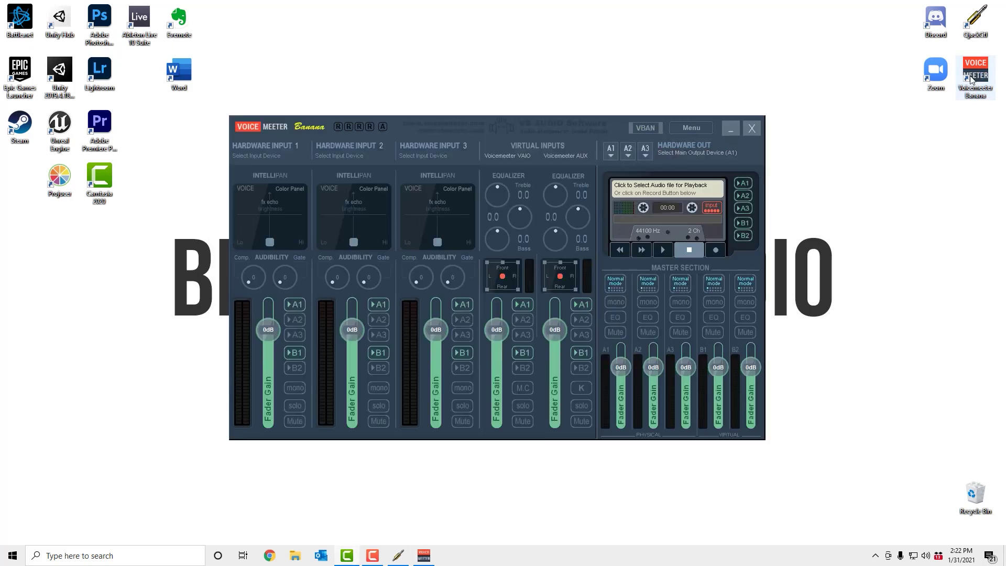
- Choose 'ASIO: JackRouter' as the A1 hardware output device
click(611, 151)
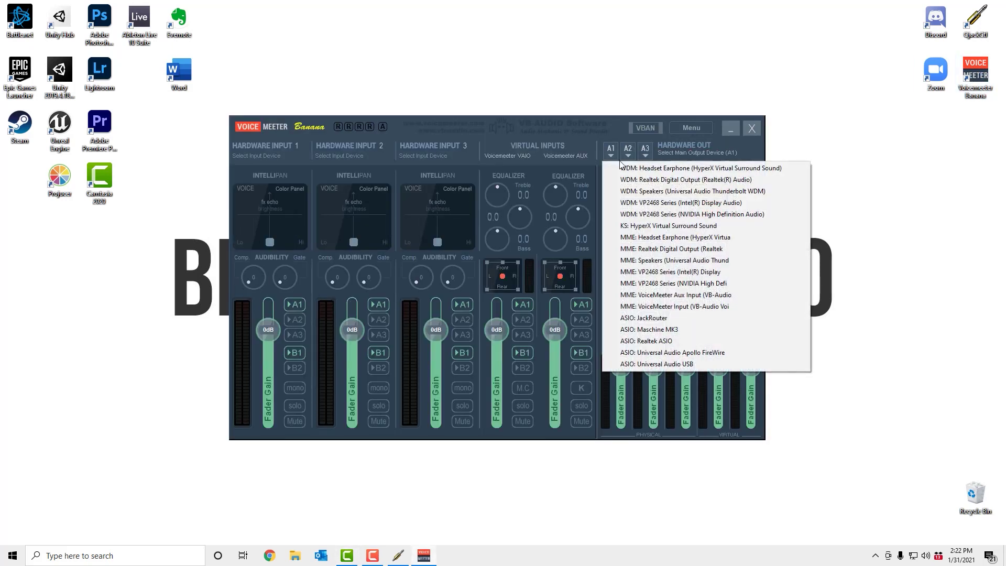
click(694, 318)
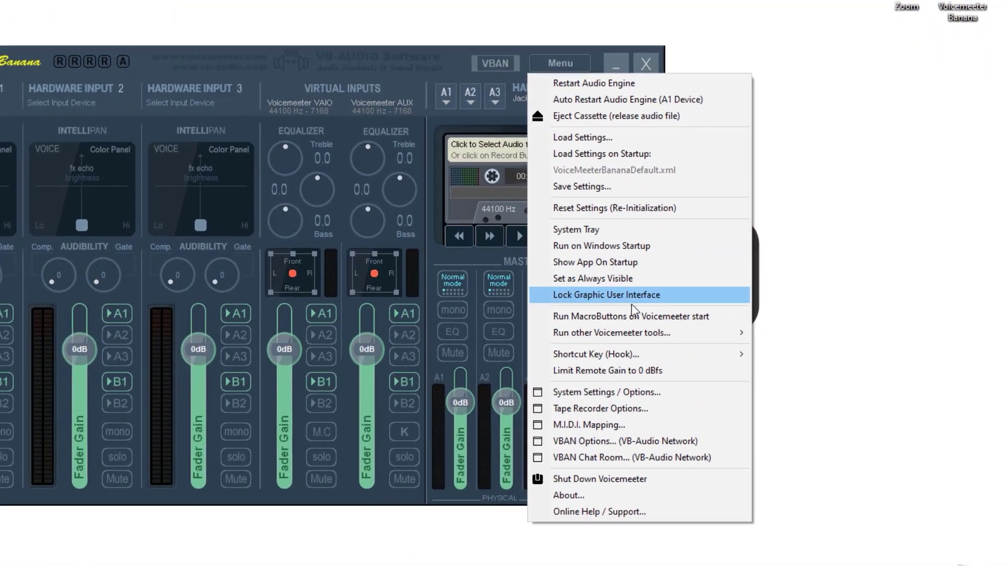
- In System Settings, patch ASIO inputs 1+1, 2+2 and 3+3 to strips 1–3
click(635, 397)
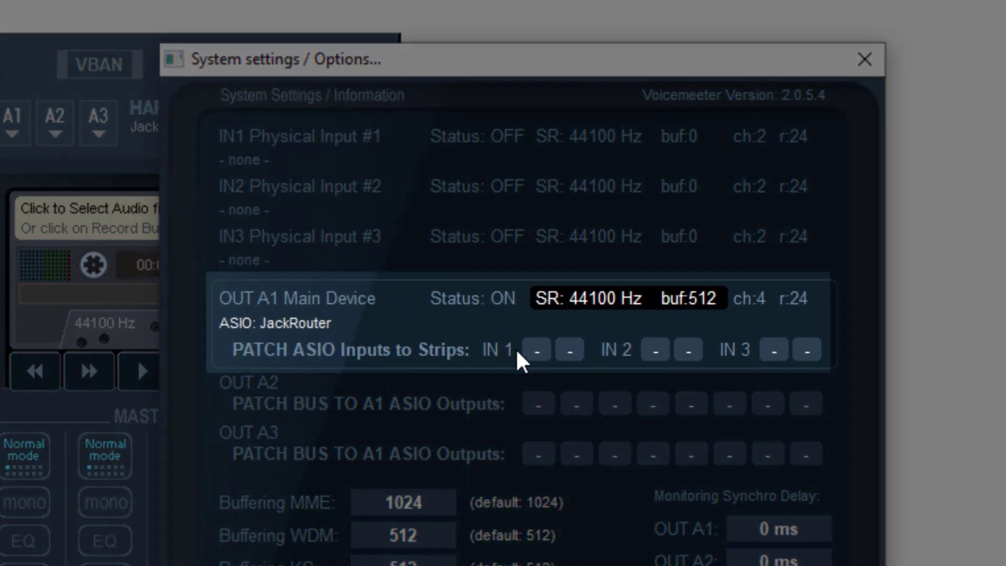
click(538, 350)
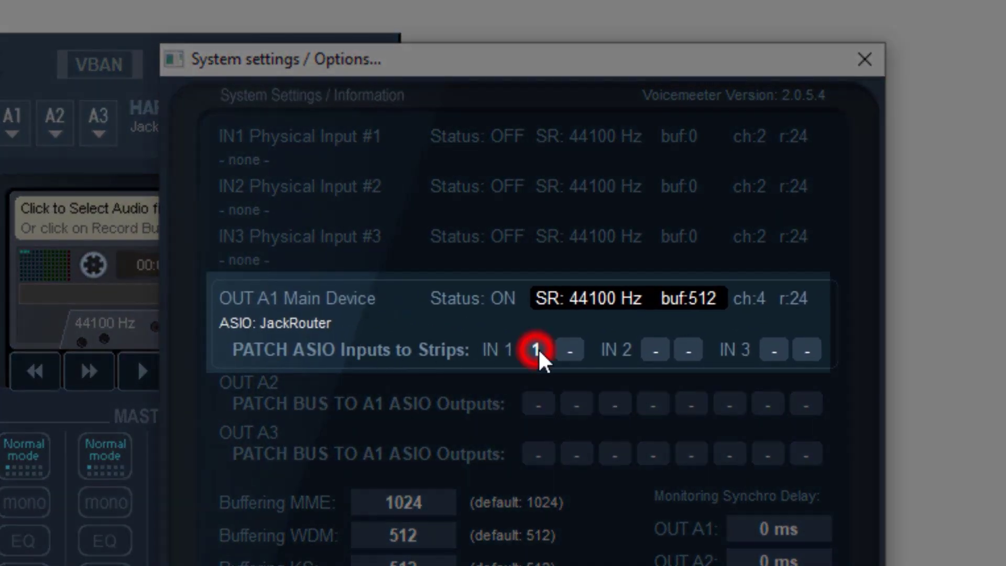
click(571, 352)
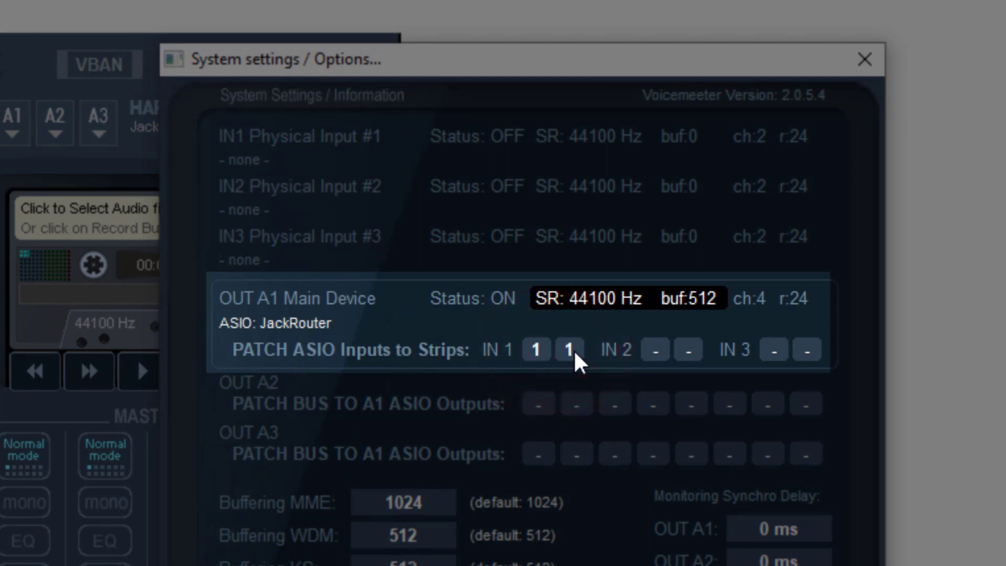
click(654, 350)
click(688, 350)
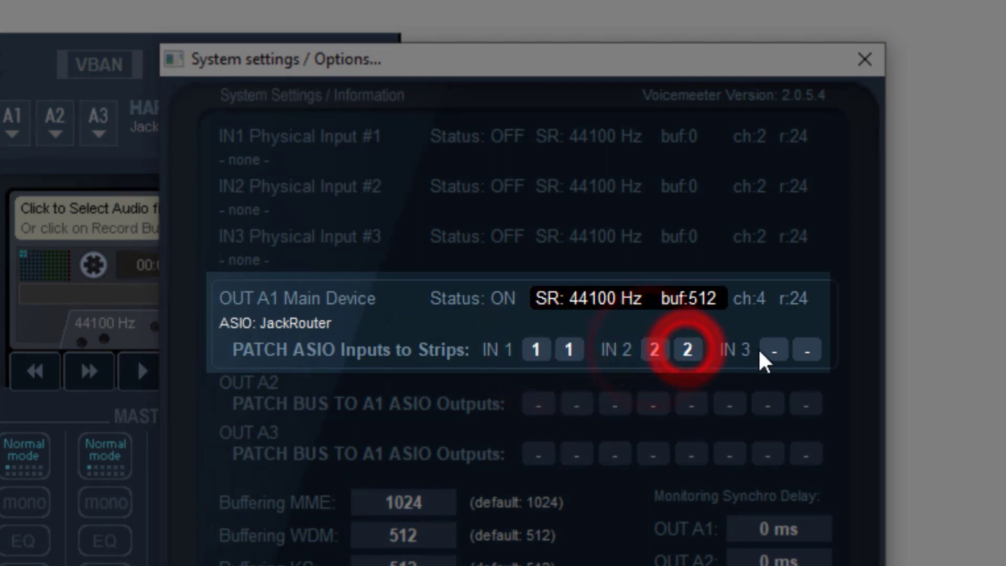
click(779, 350)
click(780, 352)
click(780, 353)
click(806, 349)
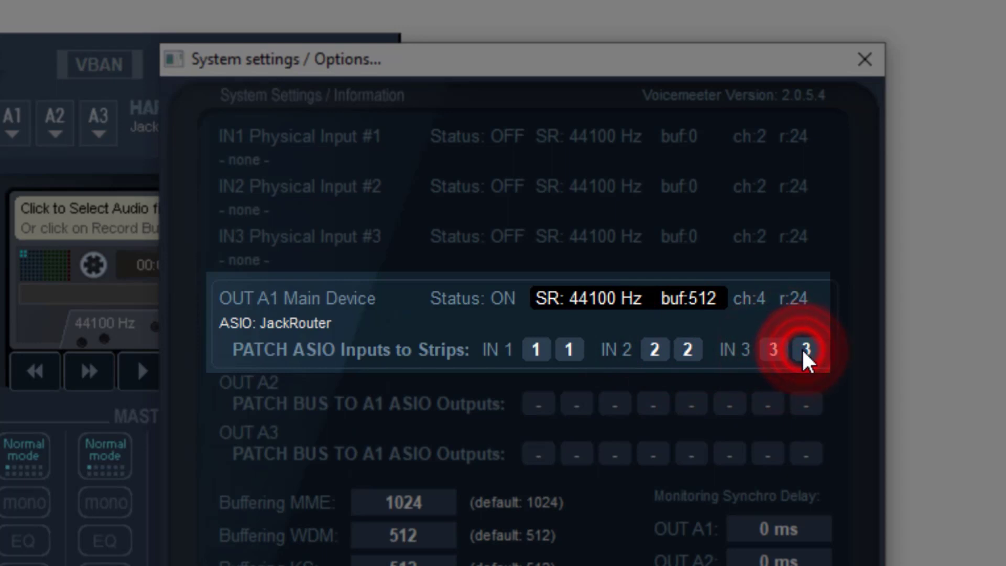
click(806, 349)
click(807, 349)
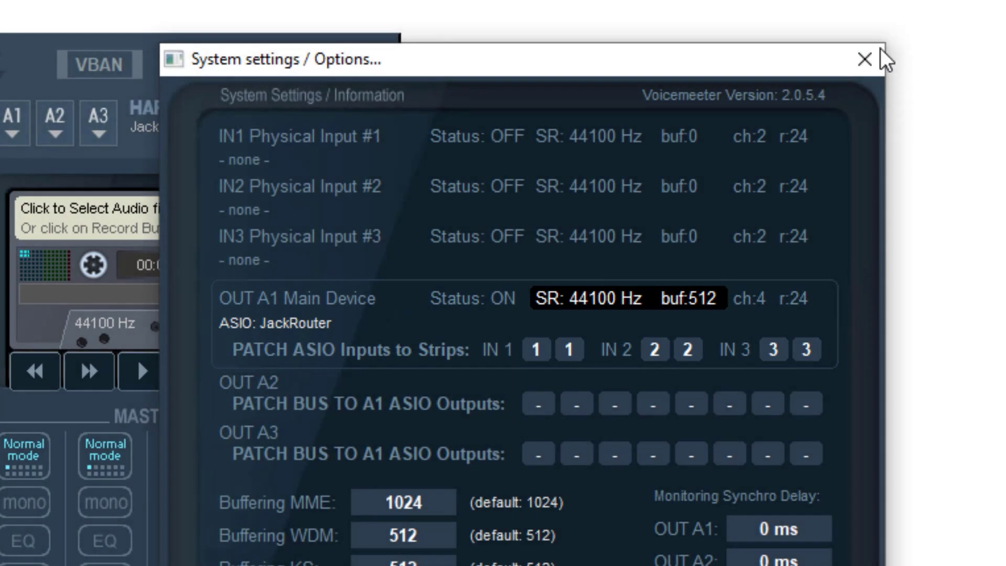
click(869, 52)
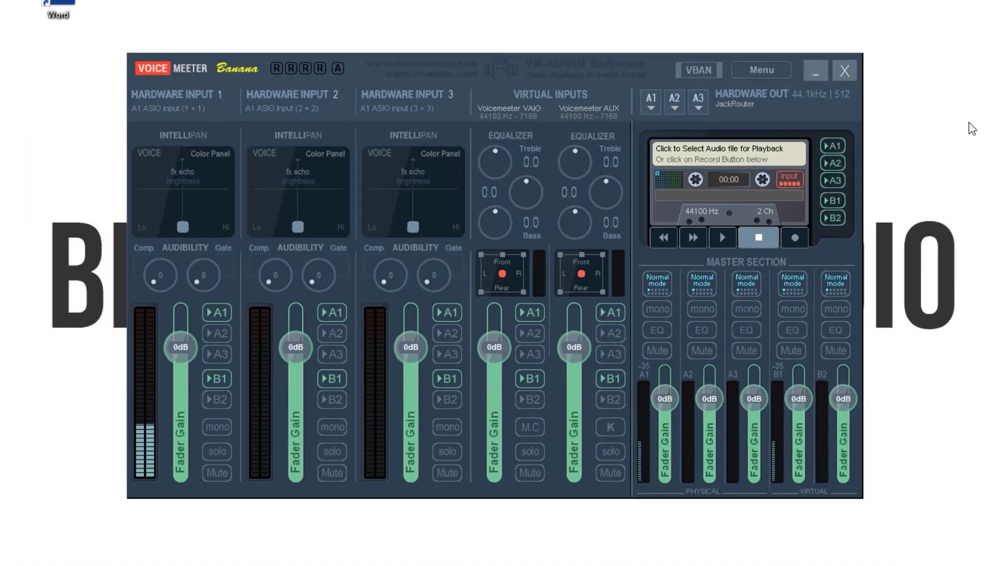
- Turn off A1 on Hardware Inputs 1–3 and the virtual inputs
click(332, 311)
click(446, 311)
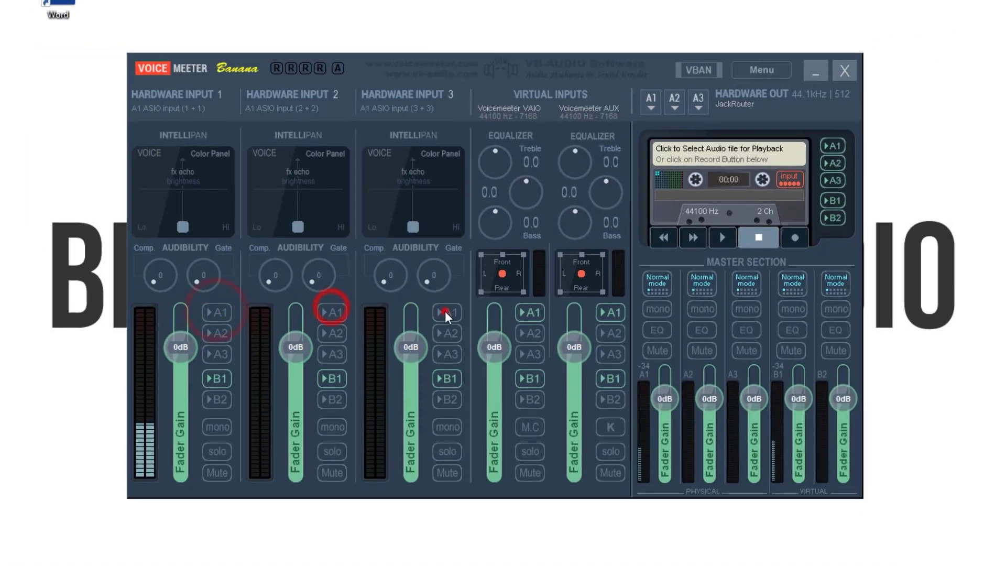
click(531, 311)
click(603, 311)
- Turn off the recorder's A1, A2, A3, B1 and B2 outputs
click(833, 146)
click(832, 163)
click(833, 181)
click(833, 201)
click(831, 218)
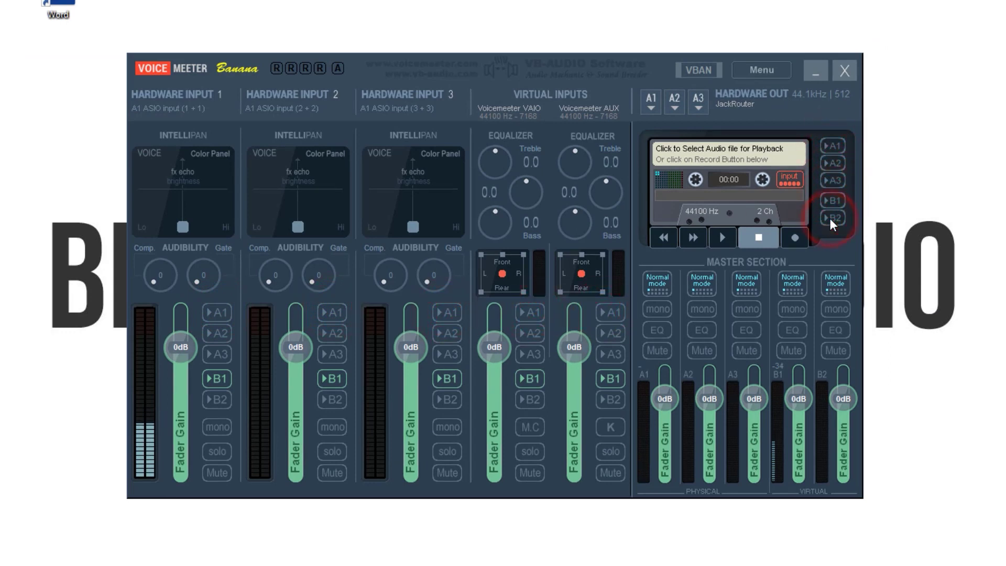
- Remove VAIO, AUX and Hardware Inputs 2 and 3 from bus B1
click(527, 378)
click(611, 379)
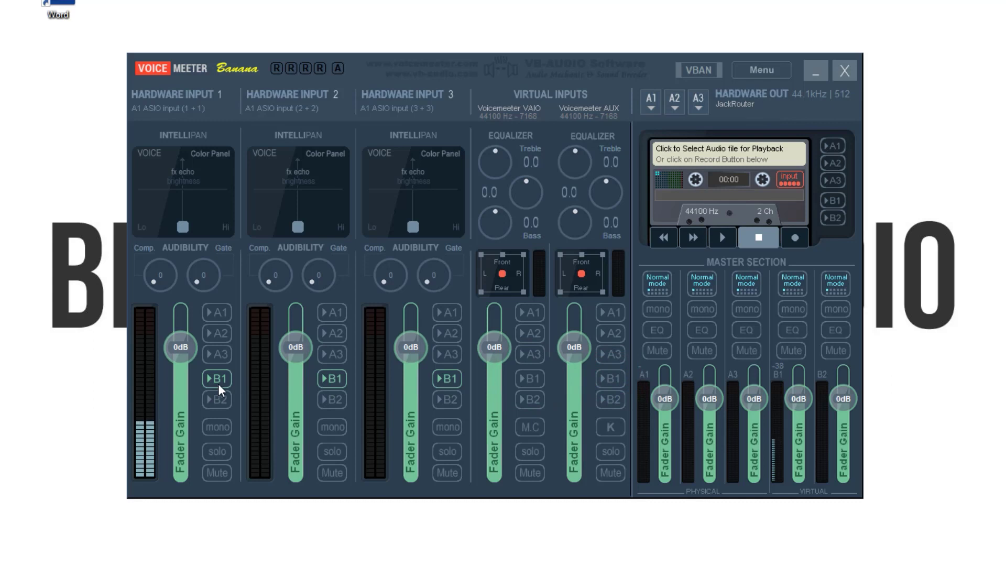
click(333, 378)
click(449, 379)
- Save the current mixer settings under the name Custom
click(774, 72)
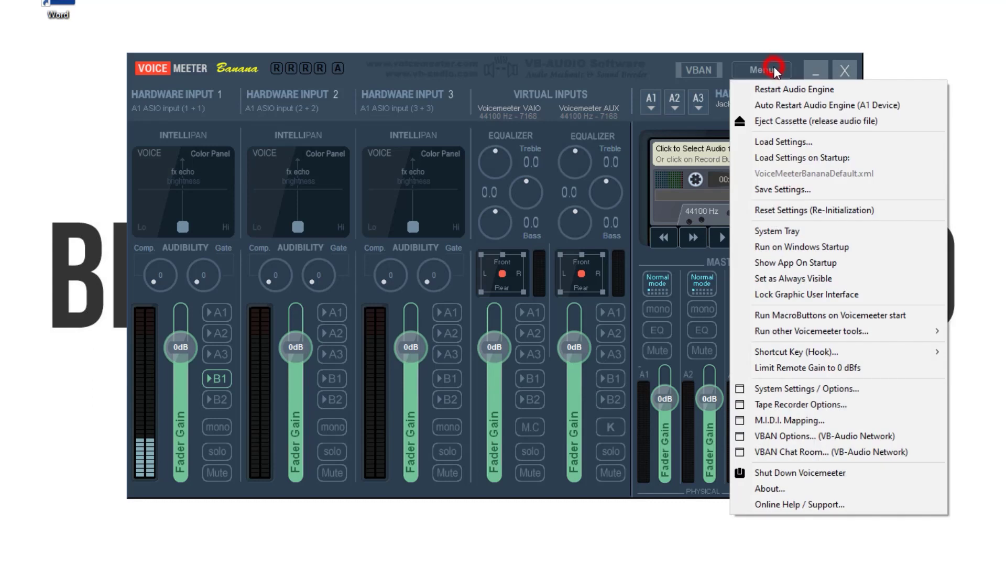
click(791, 188)
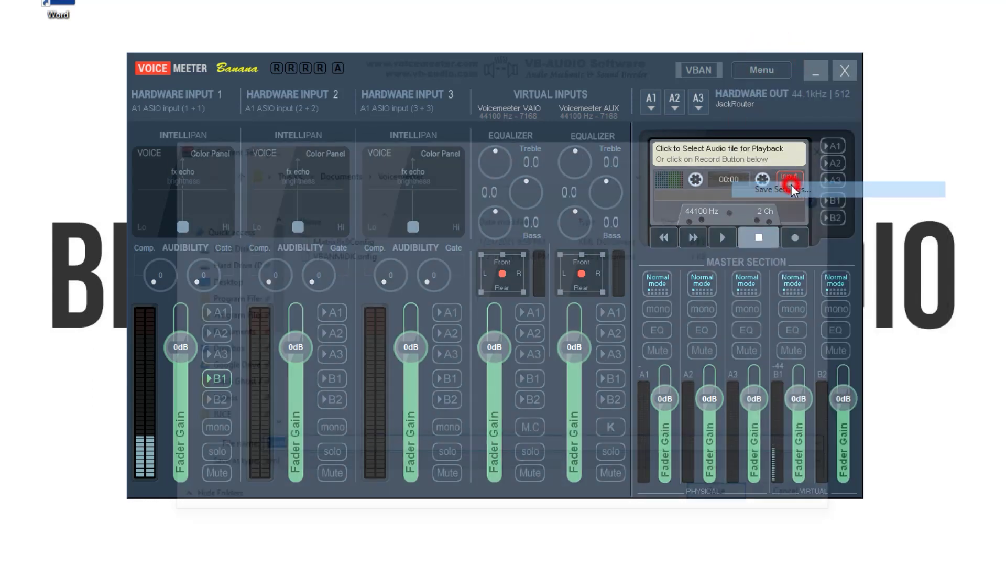
key(Home)
key(Delete)
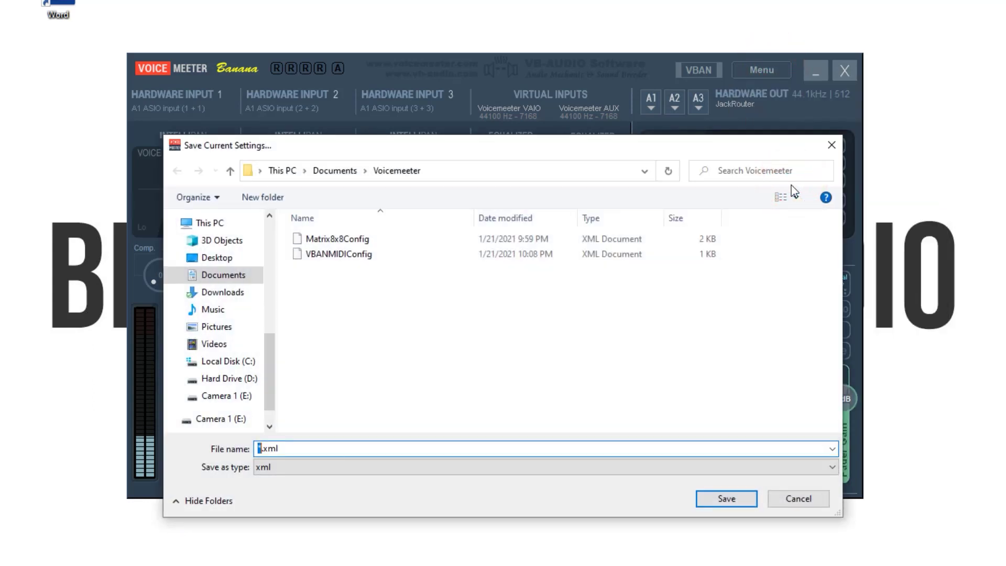
text(Custom)
key(Return)
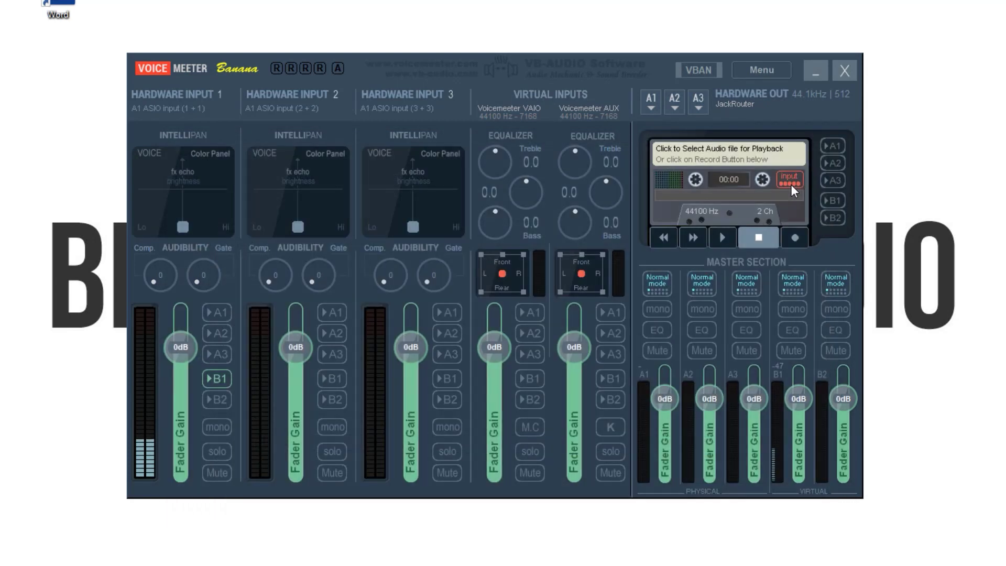
- Set Custom as the settings file loaded on startup
click(778, 71)
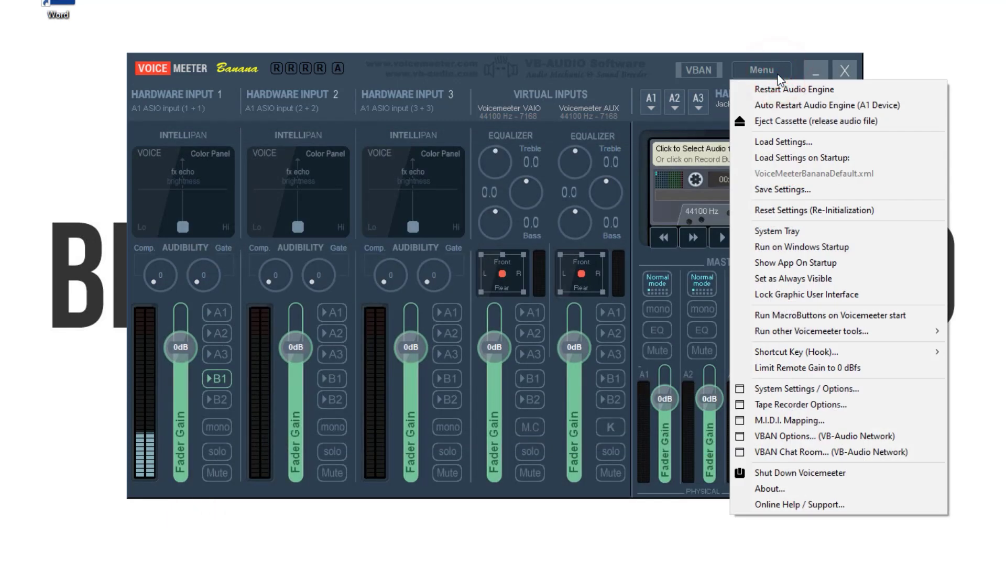
click(797, 157)
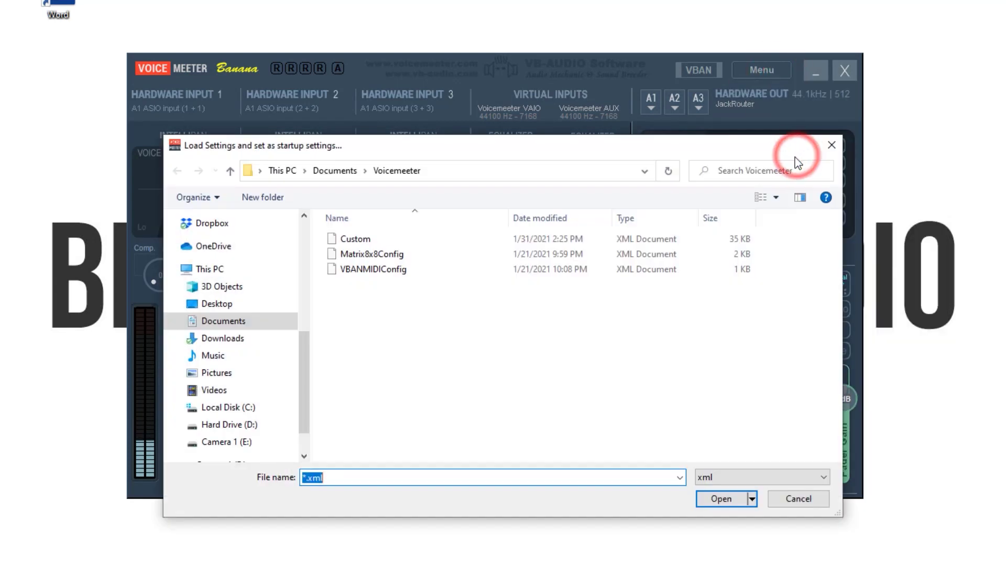
click(339, 241)
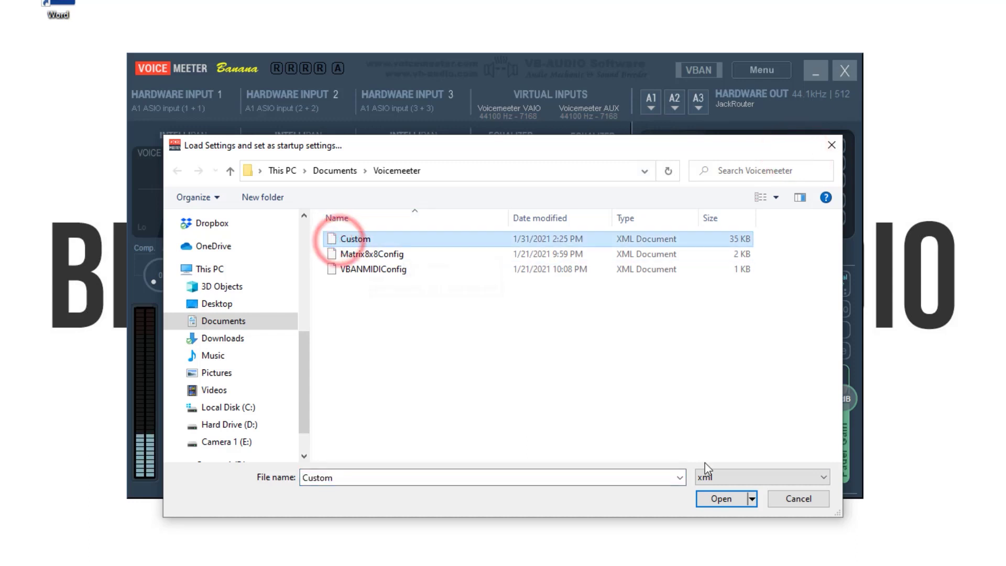
click(718, 502)
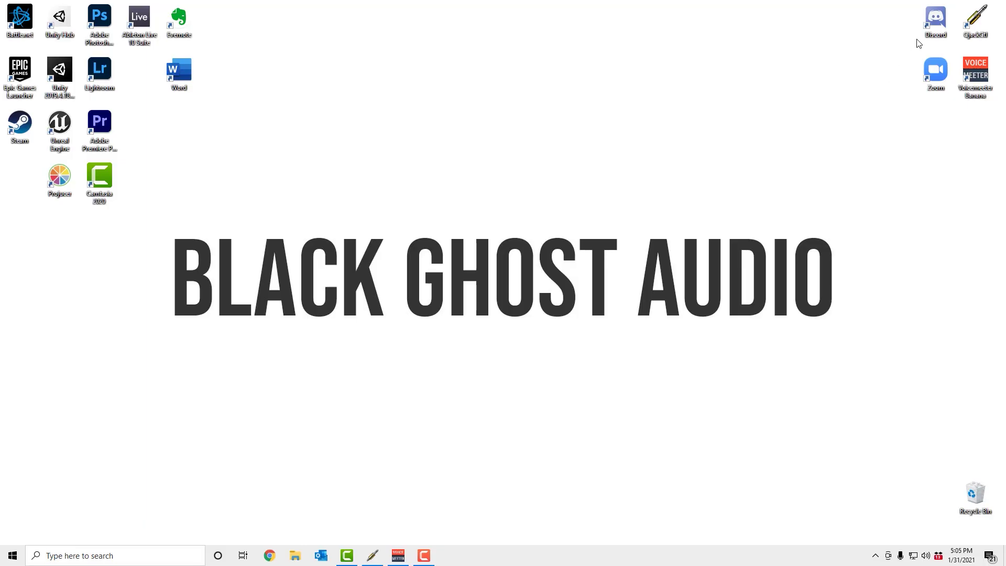
- Set Discord's voice input device to VoiceMeeter Output
double_click(932, 24)
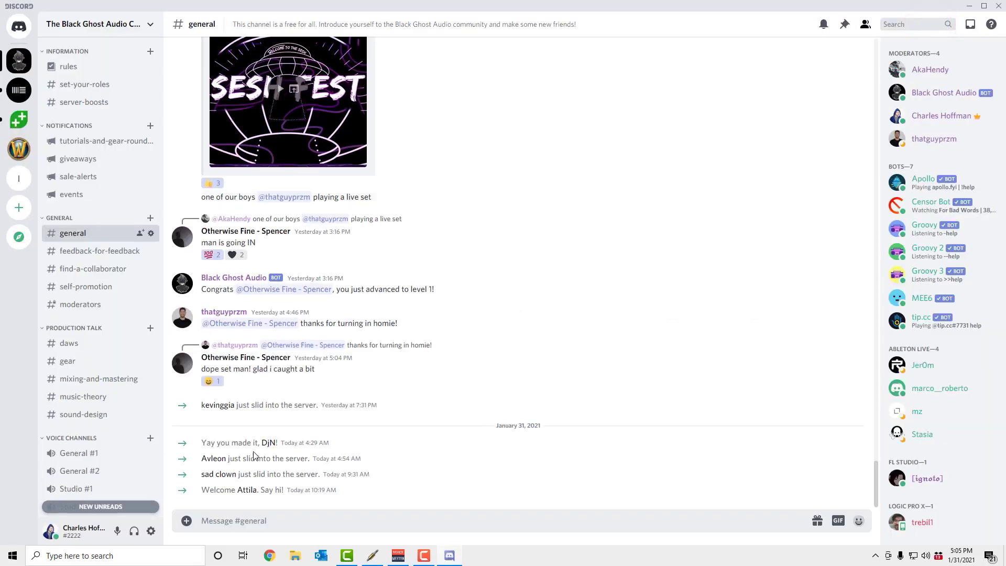
click(151, 532)
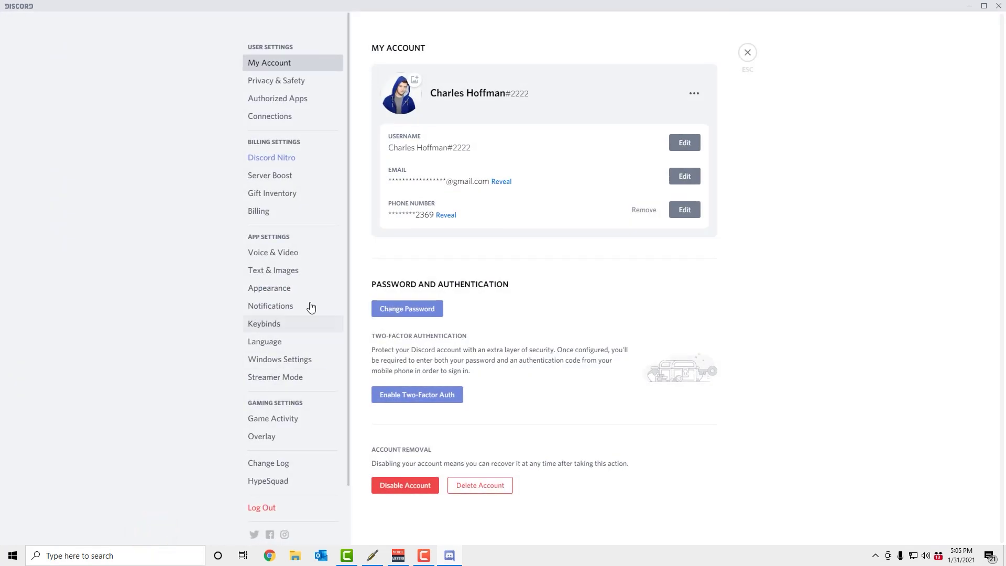
click(326, 259)
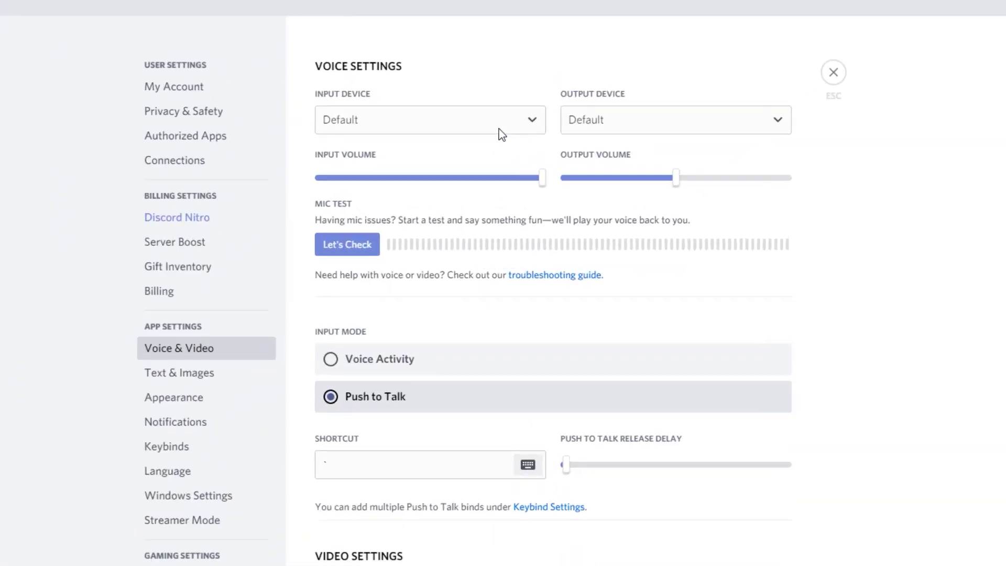
click(499, 126)
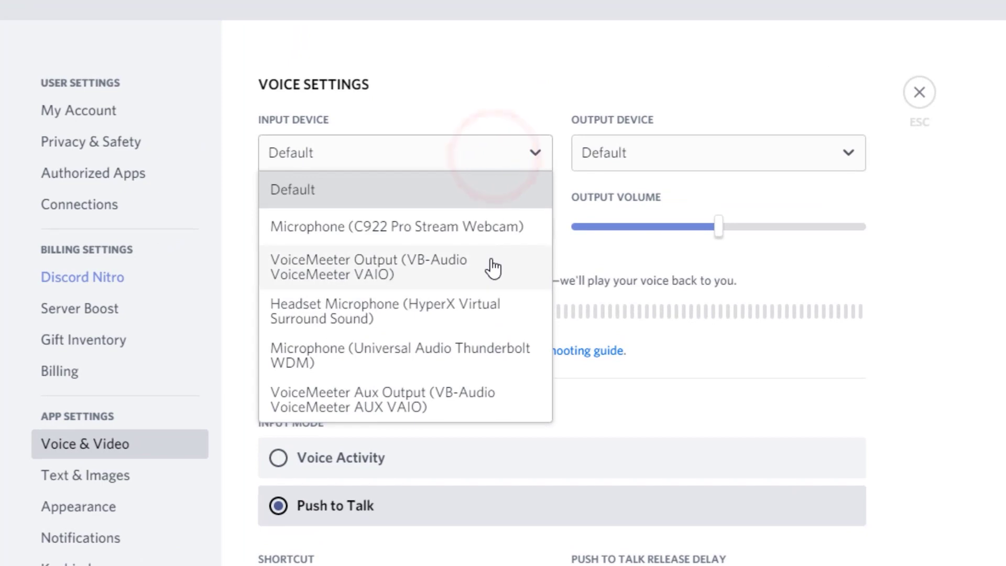
click(493, 269)
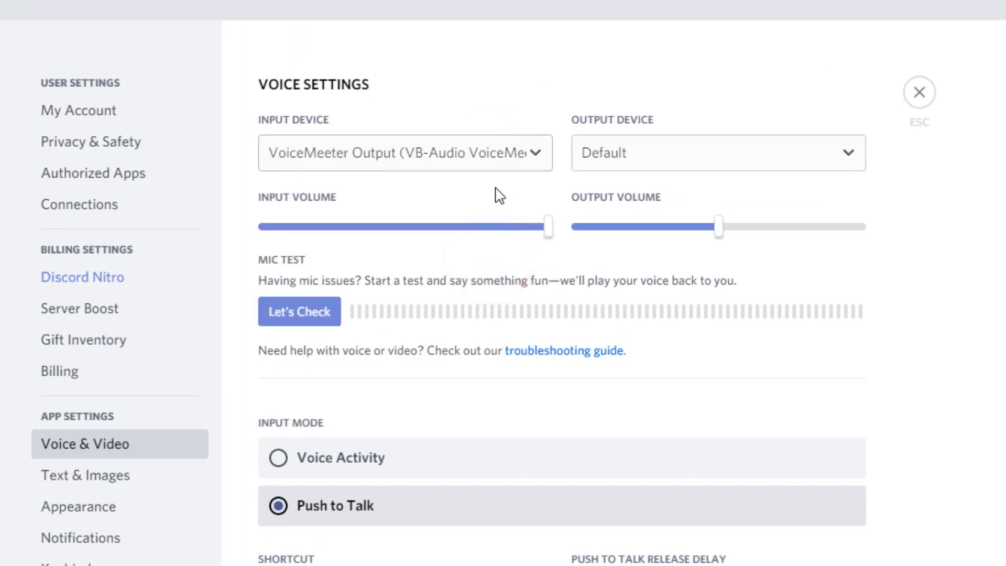
click(503, 166)
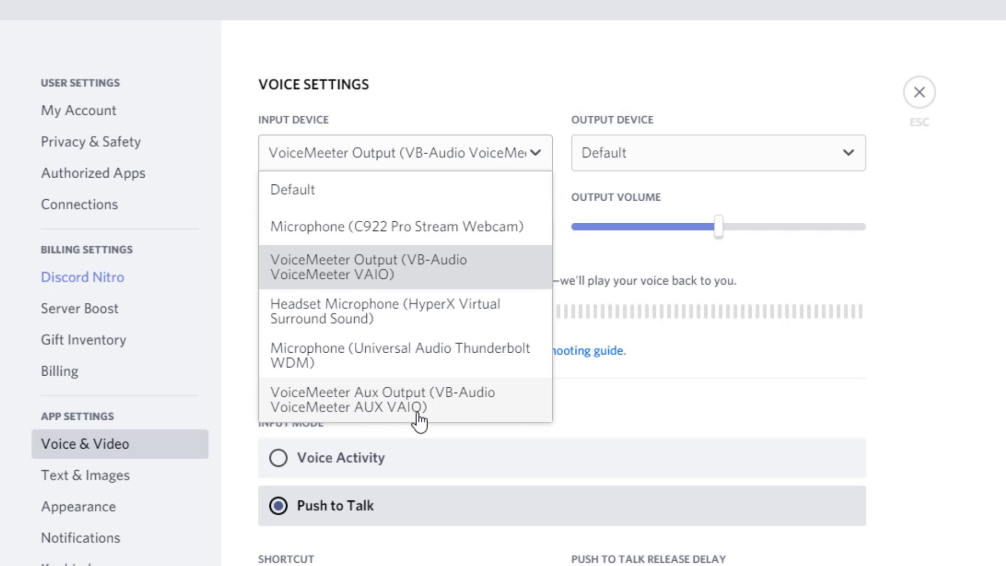
click(915, 246)
- Set Discord's output device to Speakers (Universal Audio Thunderbolt WDM)
click(838, 156)
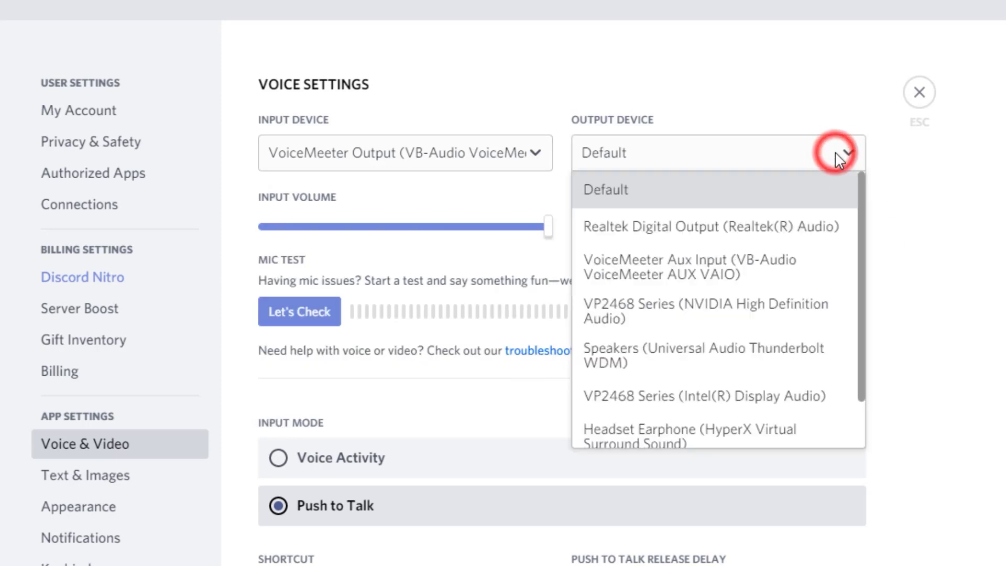
click(778, 361)
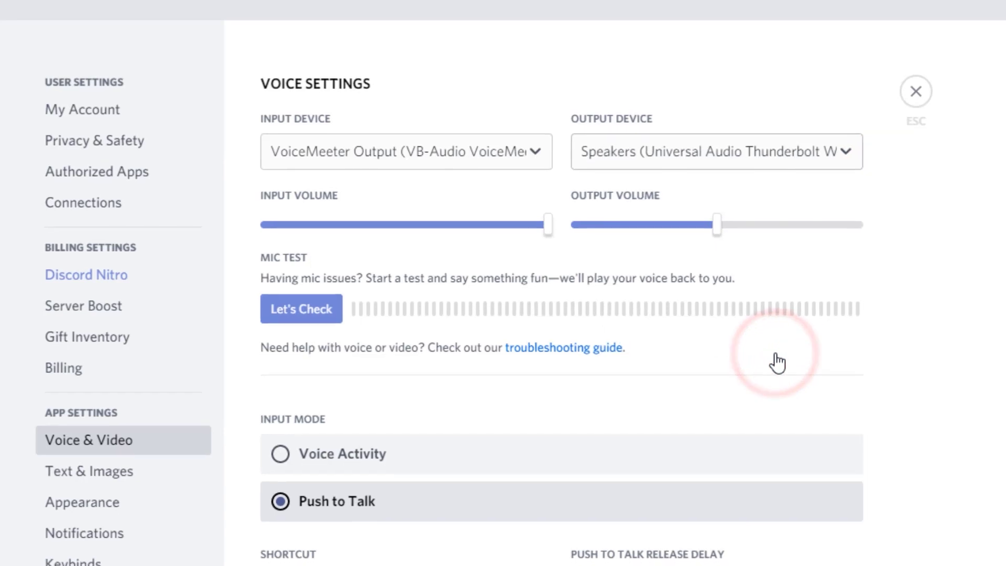
scroll(704, 259, down, 10)
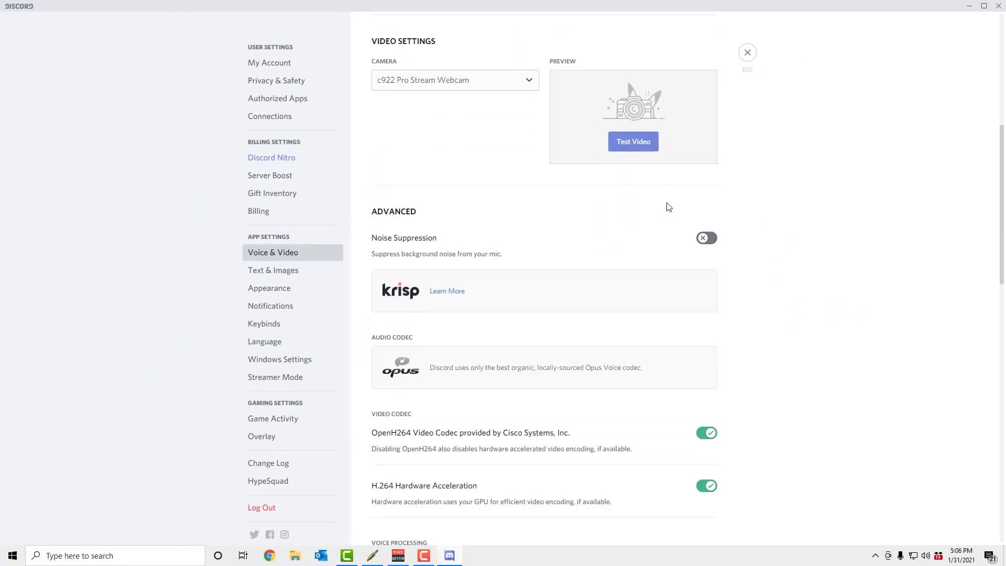
- Toggle Echo Cancellation, Noise Reduction and Automatic Gain Control, leaving all three off
scroll(668, 207, down, 4)
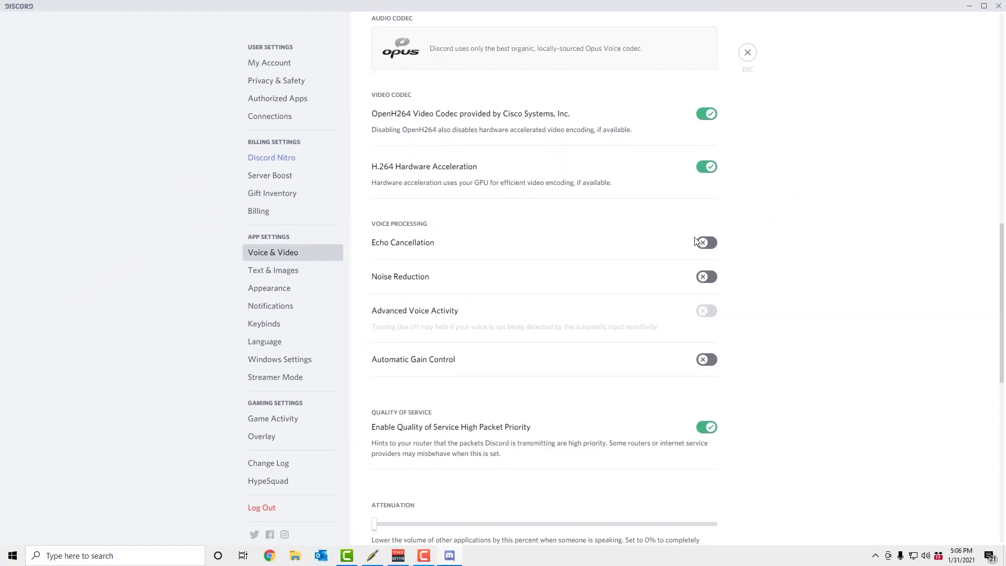
click(706, 247)
click(706, 247)
click(707, 279)
click(707, 279)
click(708, 362)
click(708, 361)
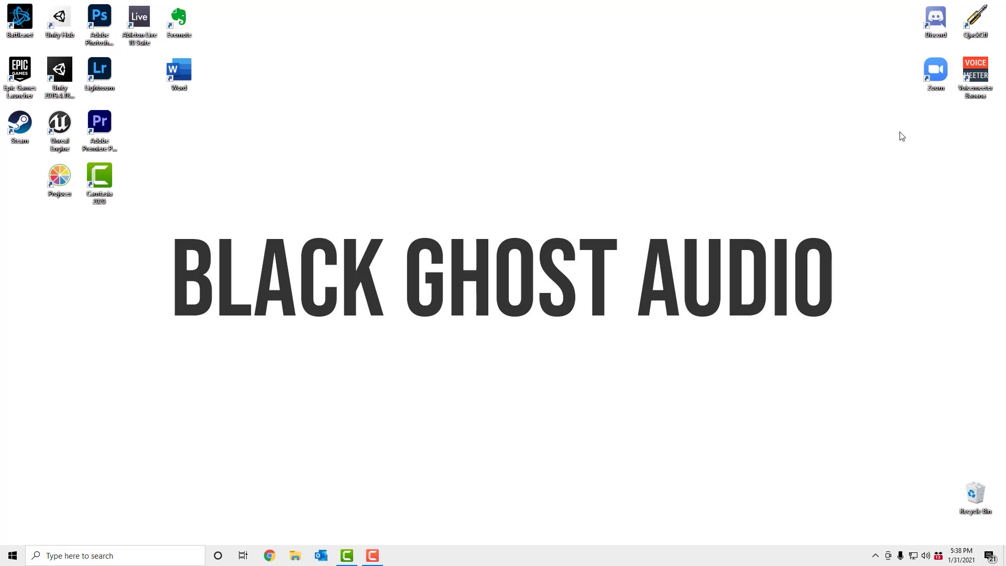
- Launch Zoom and set its speaker to the Universal Audio Thunderbolt speakers in Audio settings
double_click(936, 71)
click(993, 51)
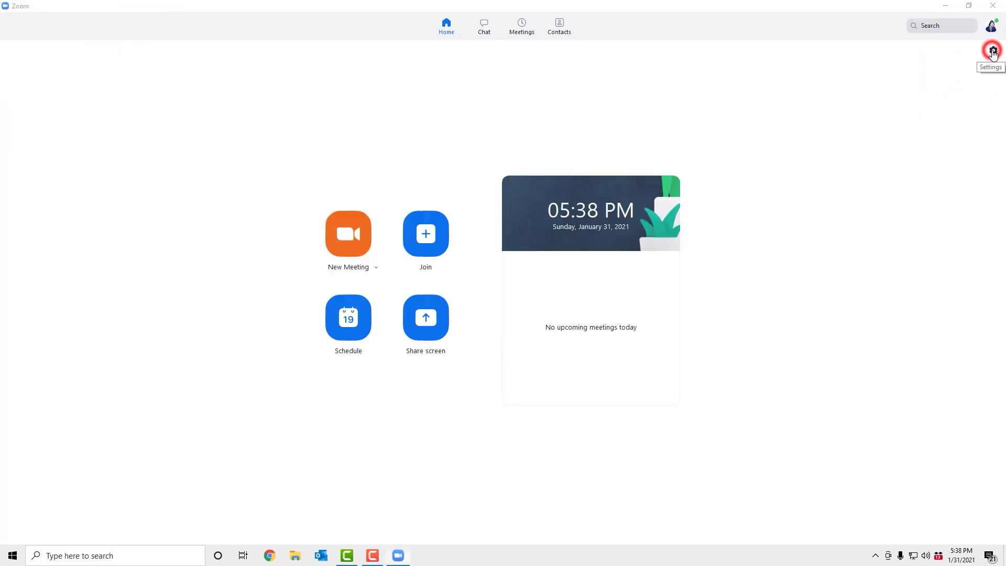
click(370, 165)
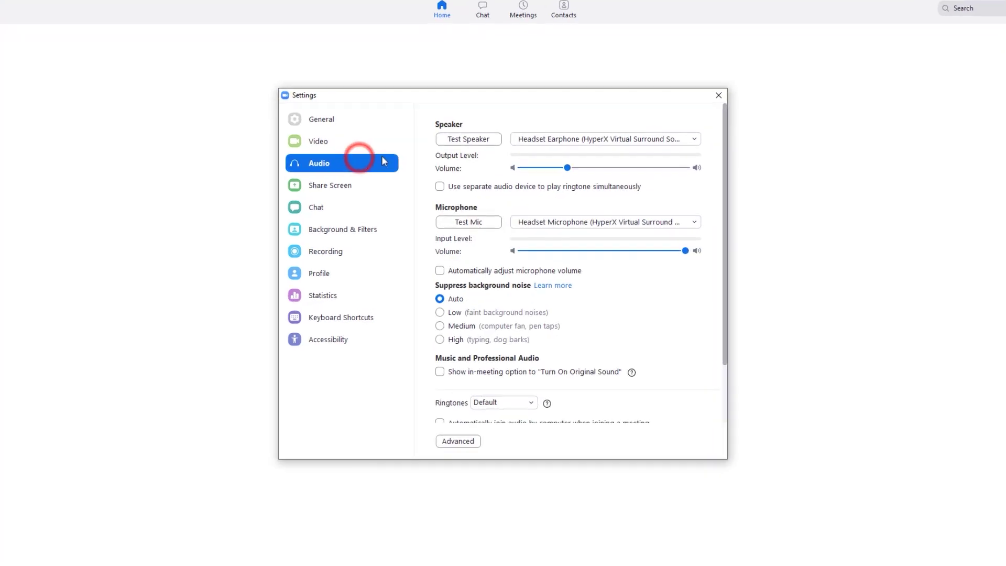
click(620, 141)
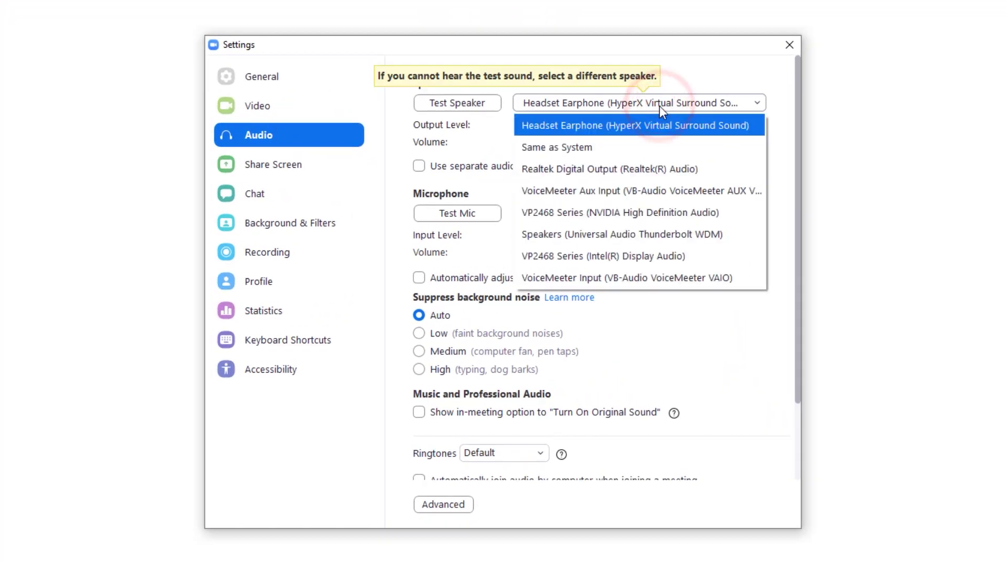
click(674, 235)
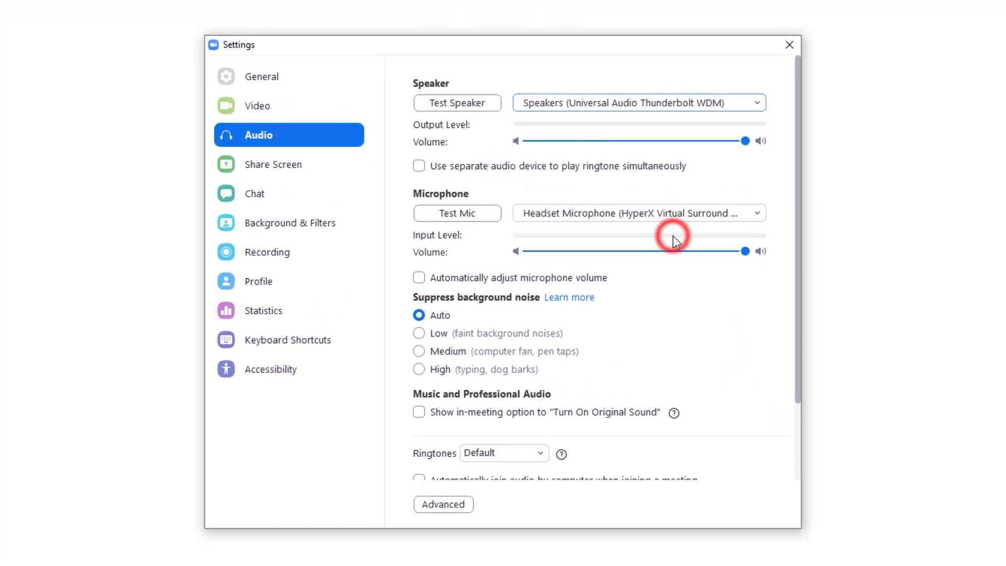
- Set Zoom's microphone to VoiceMeeter Output
click(684, 214)
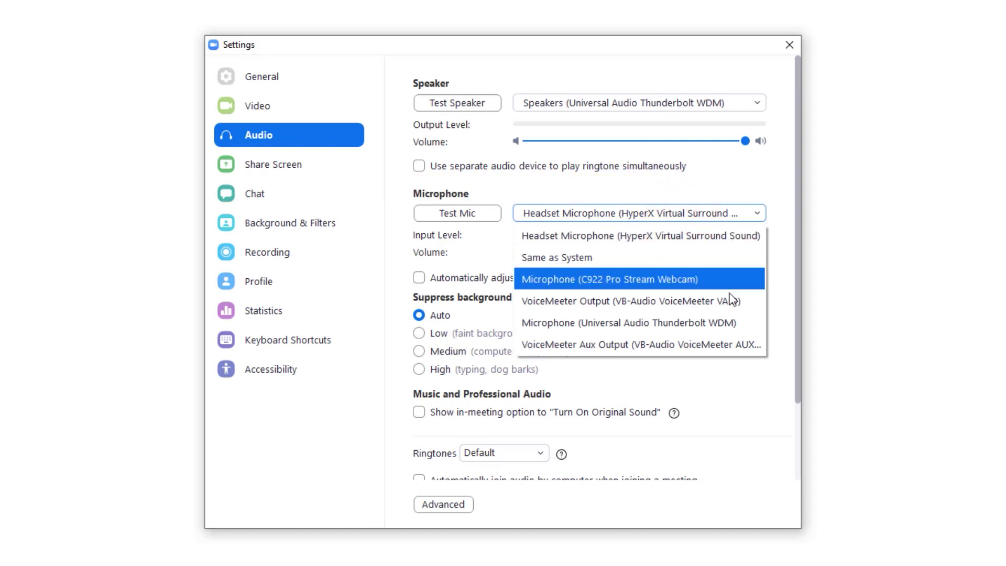
click(739, 313)
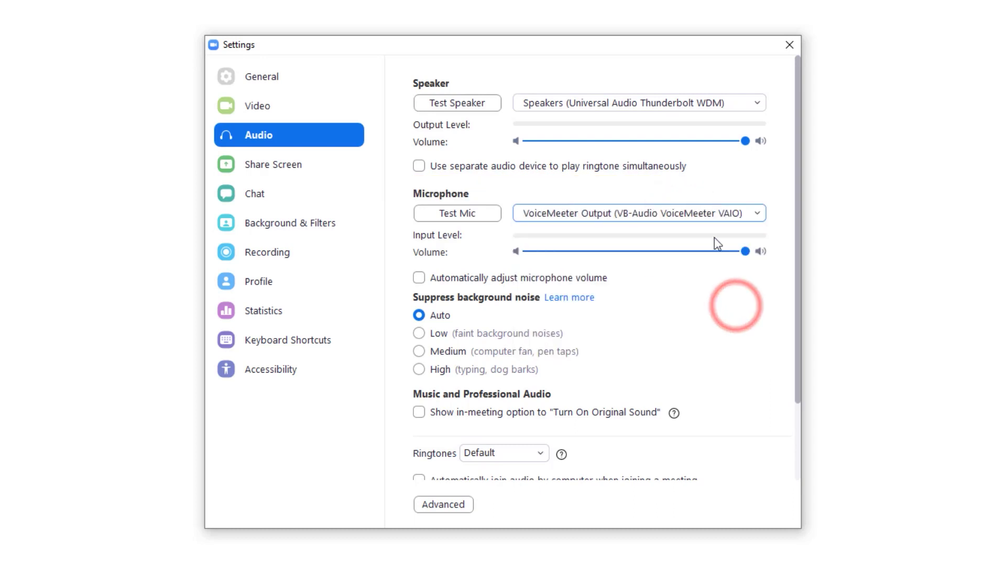
click(715, 214)
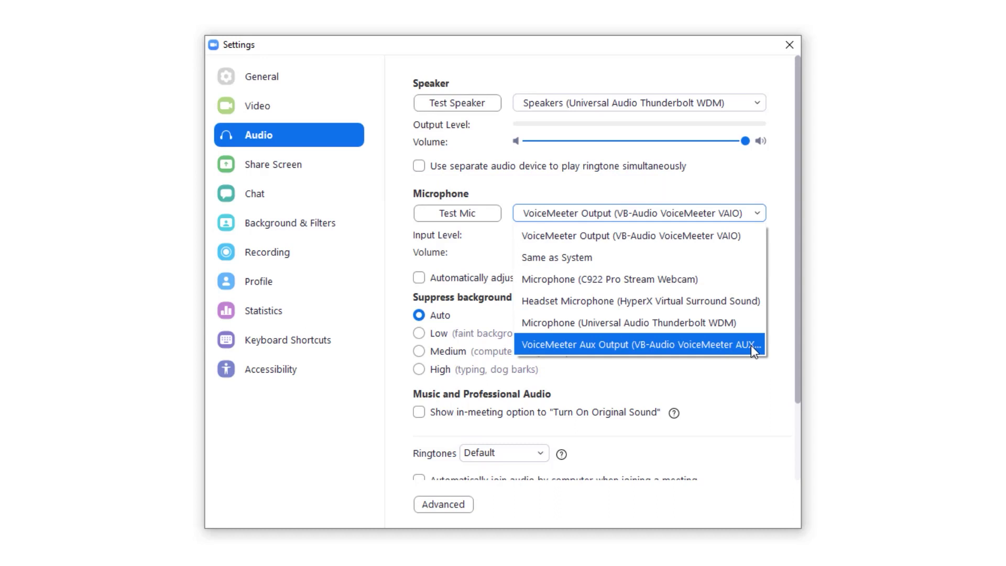
click(710, 237)
scroll(711, 239, down, 3)
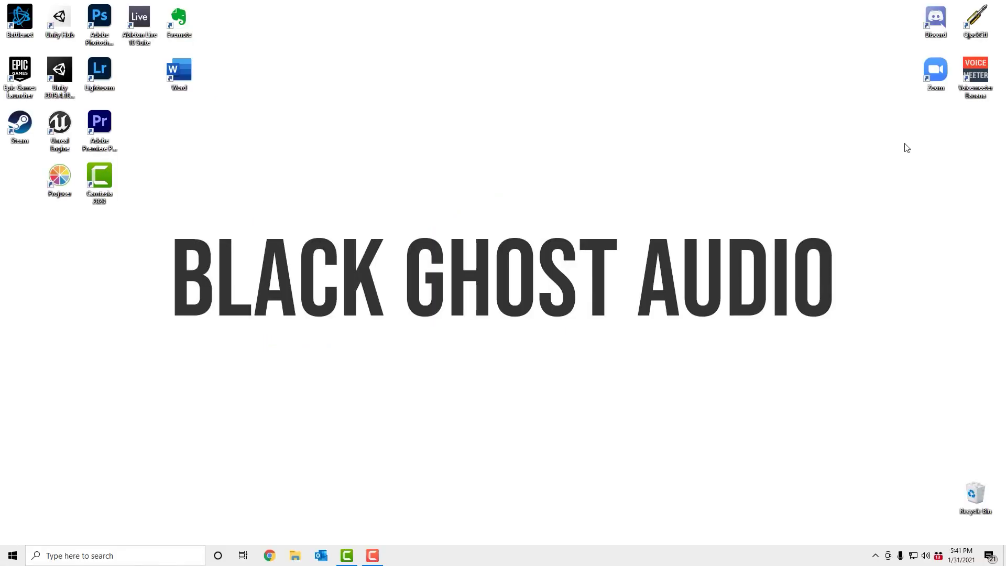
- Launch Voicemeeter Banana, then start the JACK server from QjackCtl
double_click(976, 74)
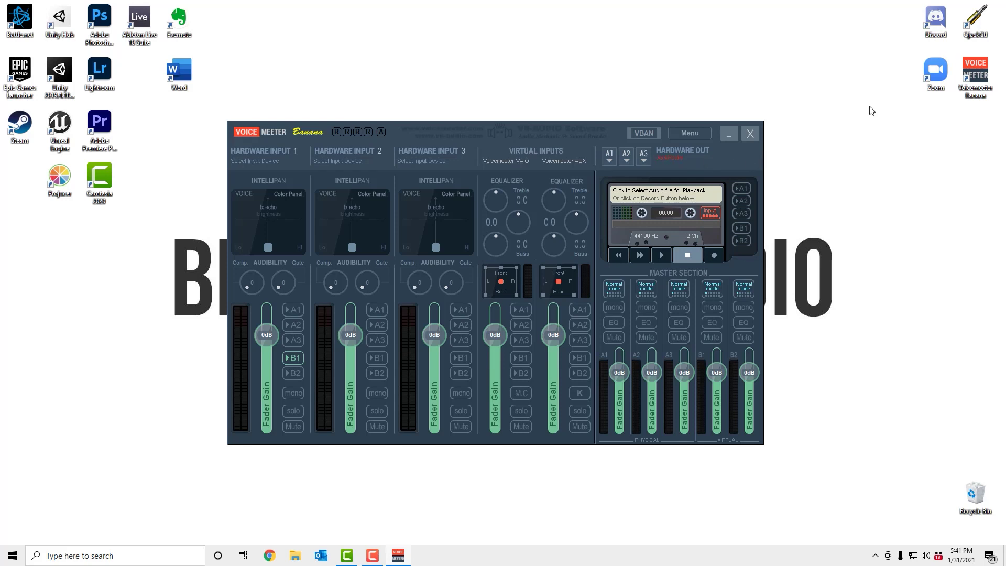
double_click(976, 22)
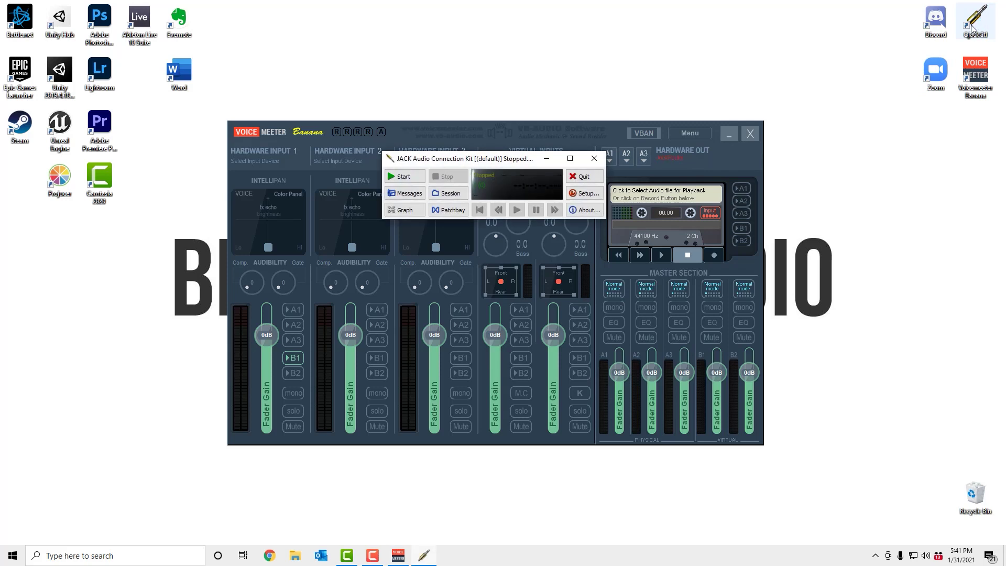
click(405, 177)
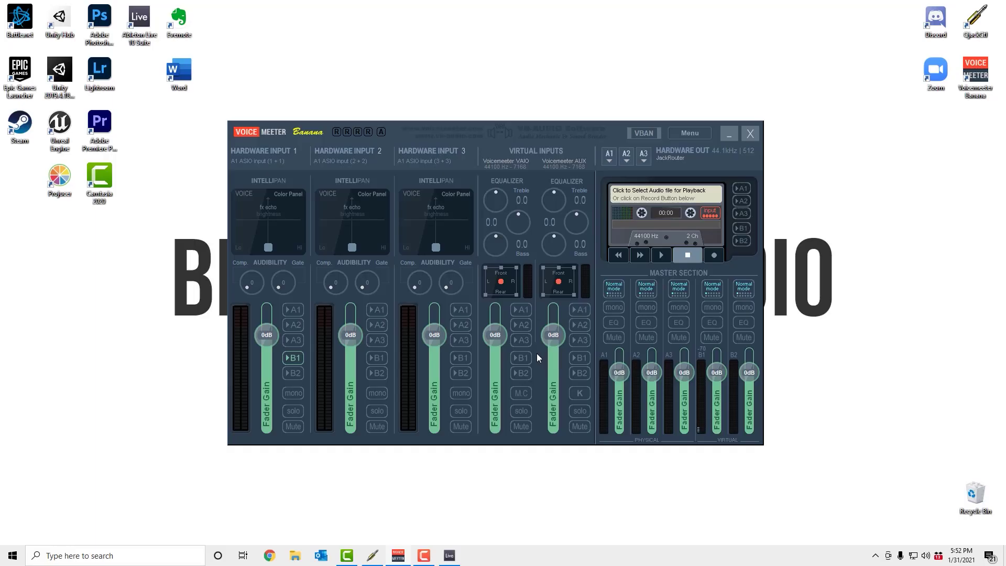
- Turn on the A1 and B1 bus buttons on the Voicemeeter VAIO strip
click(523, 310)
click(526, 358)
- Switch Ableton Live's ASIO audio device to Voicemeeter Virtual ASIO
click(451, 556)
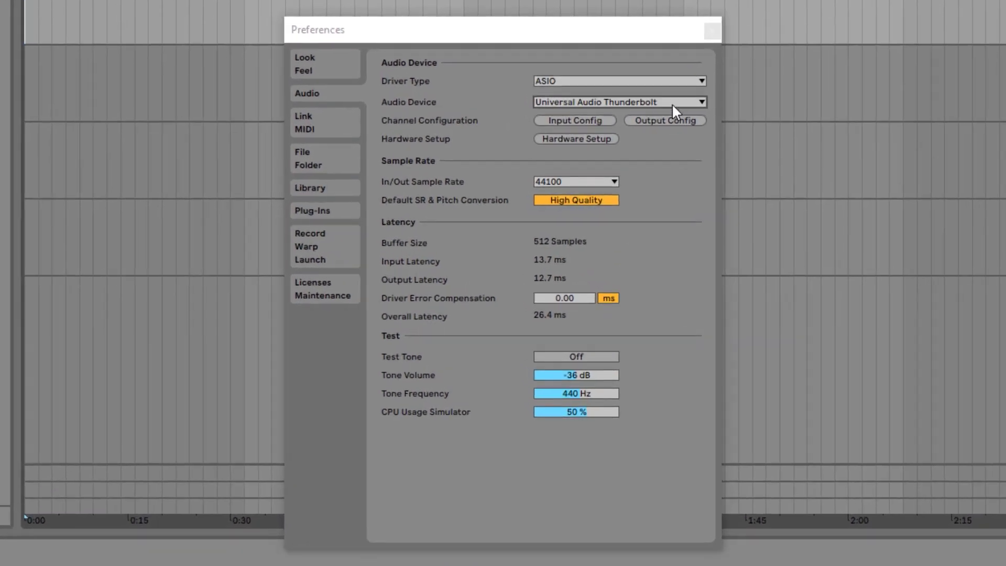
click(676, 101)
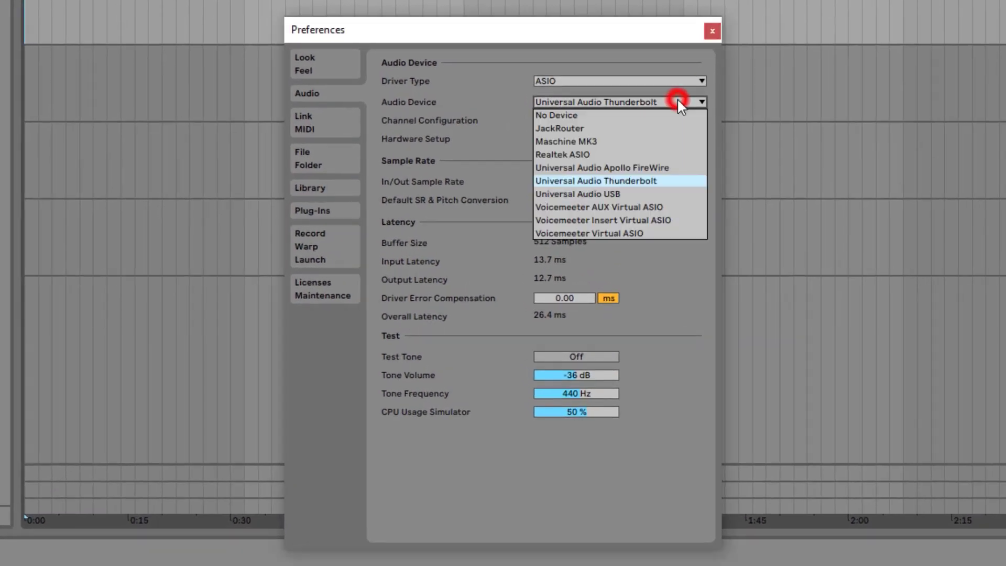
click(654, 237)
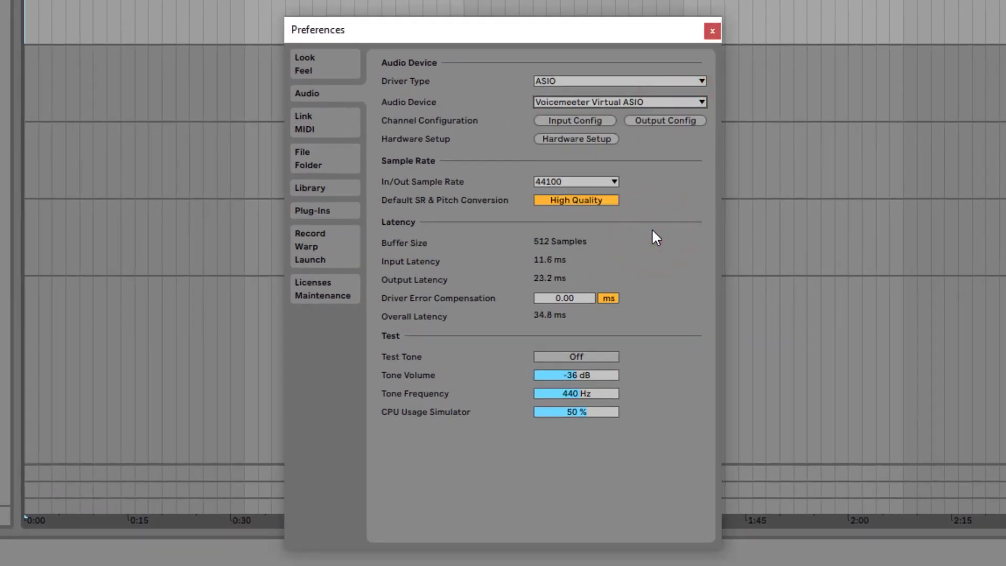